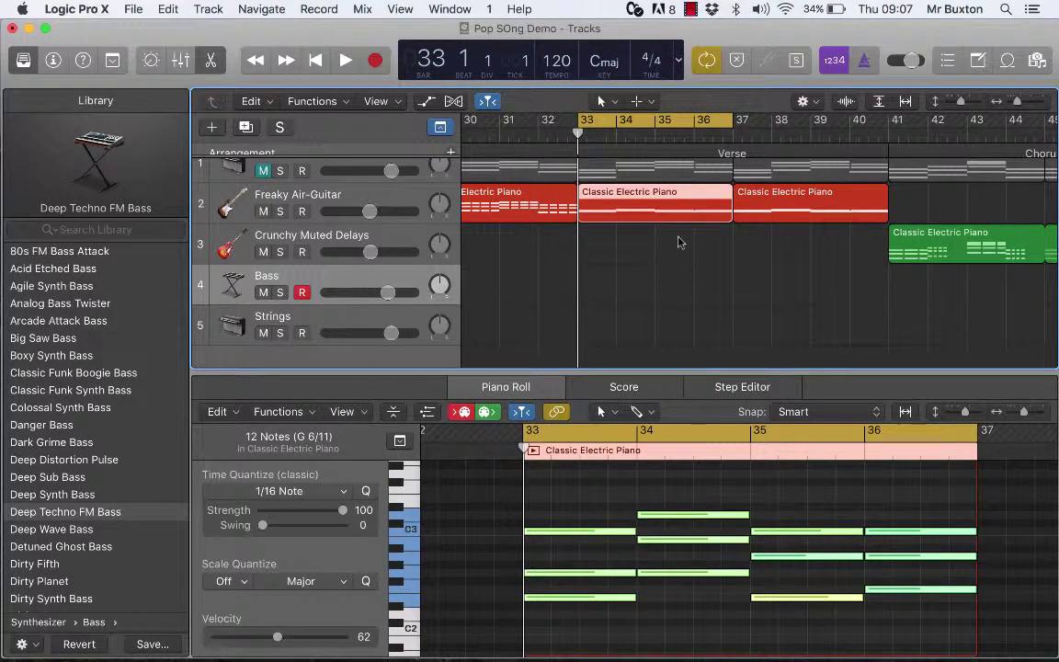
Step: Set the cycle range to bars 13–17 in the first verse and play part of it back
scroll(656, 252, "left", 15)
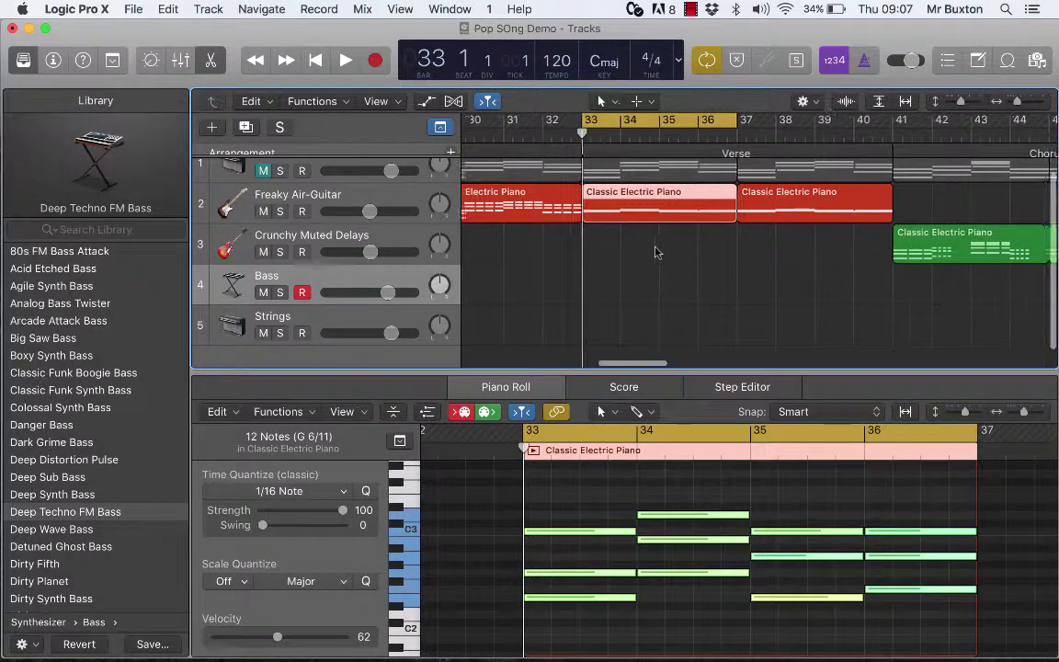
scroll(655, 252, "left", 20)
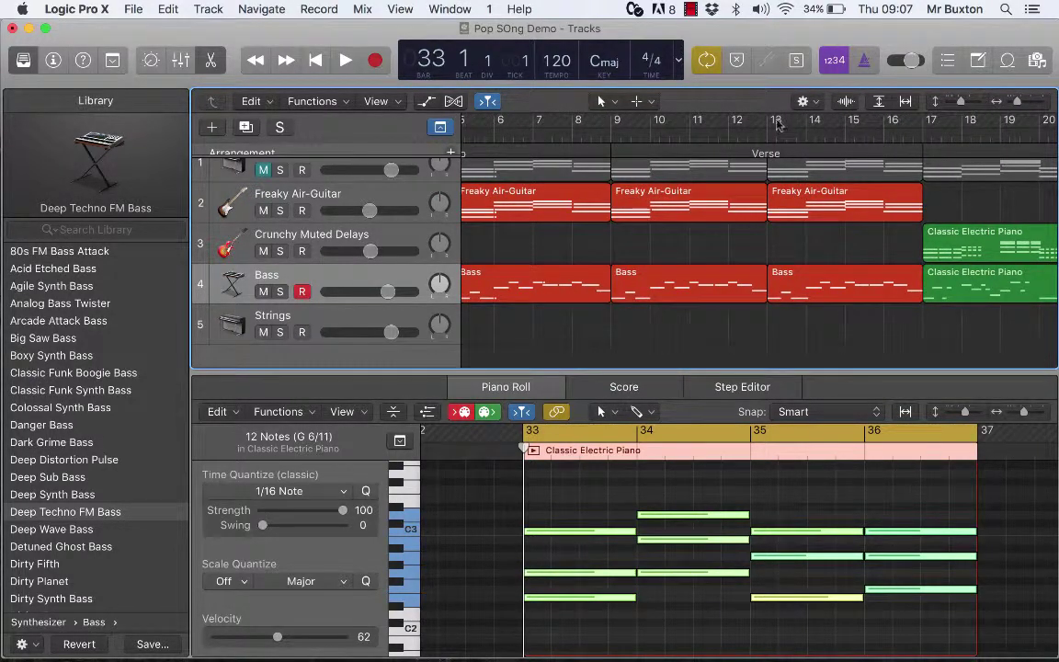
left_click_drag(777, 124, 832, 125)
key("space")
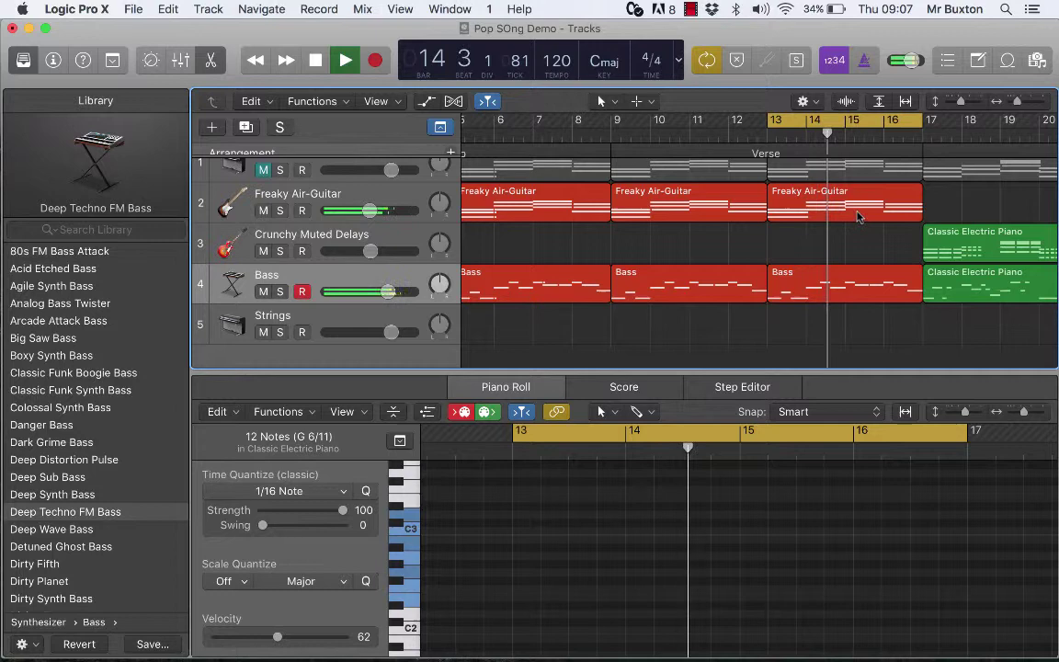
key("space")
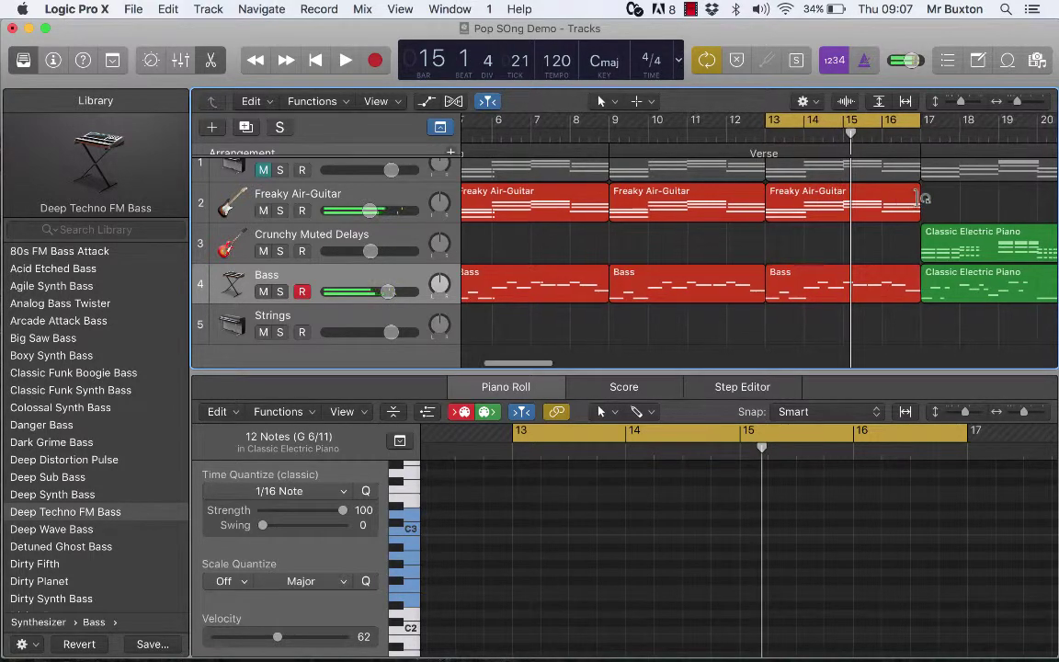
scroll(844, 207, "right", 15)
scroll(917, 202, "right", 4)
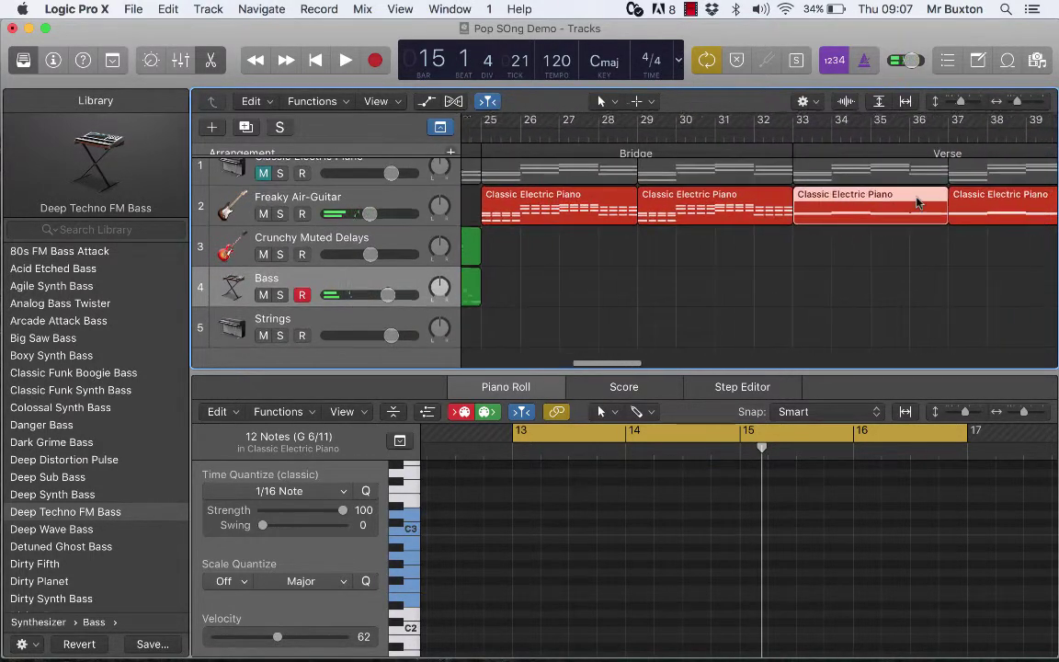
left_click(520, 127)
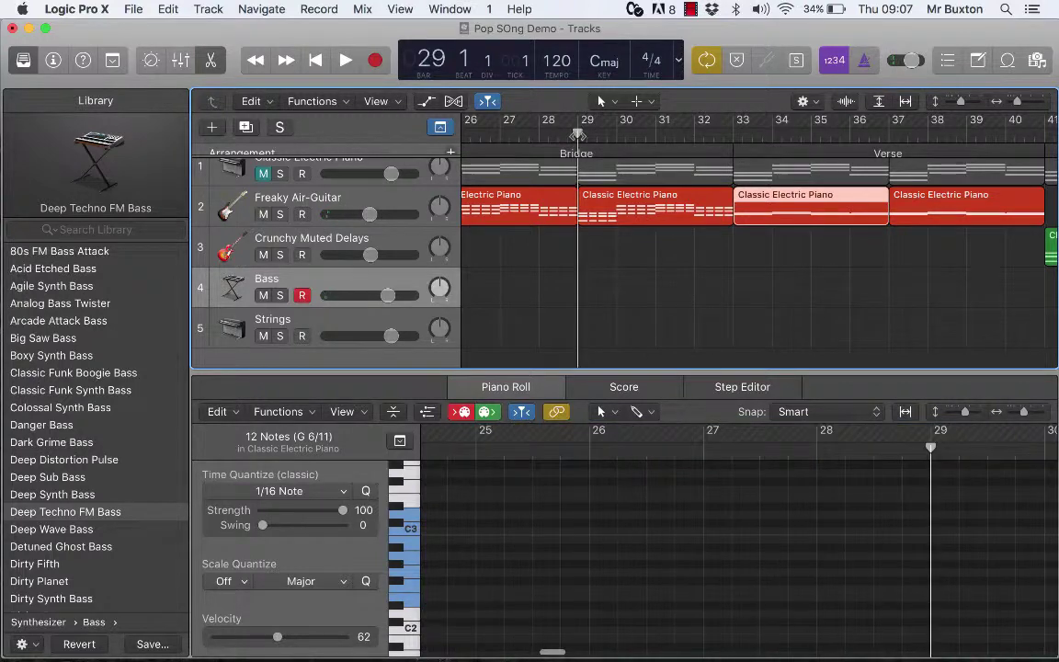
key("space")
key("space")
left_click(707, 65)
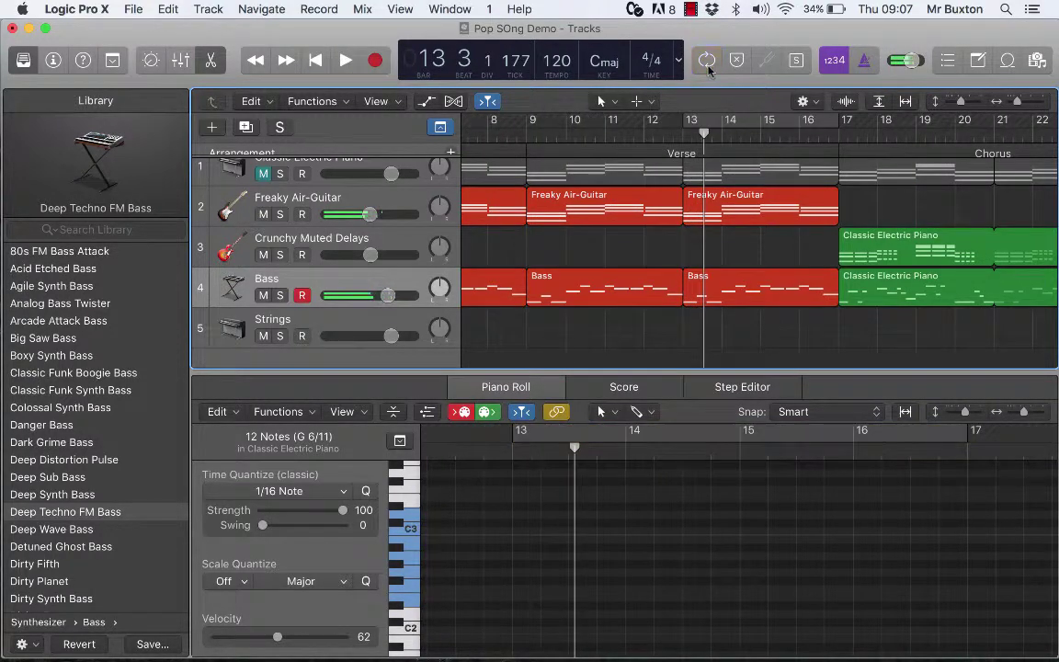
Step: Set the cycle range to bars 25–29 and play back the start of the bridge
scroll(888, 184, "right", 7)
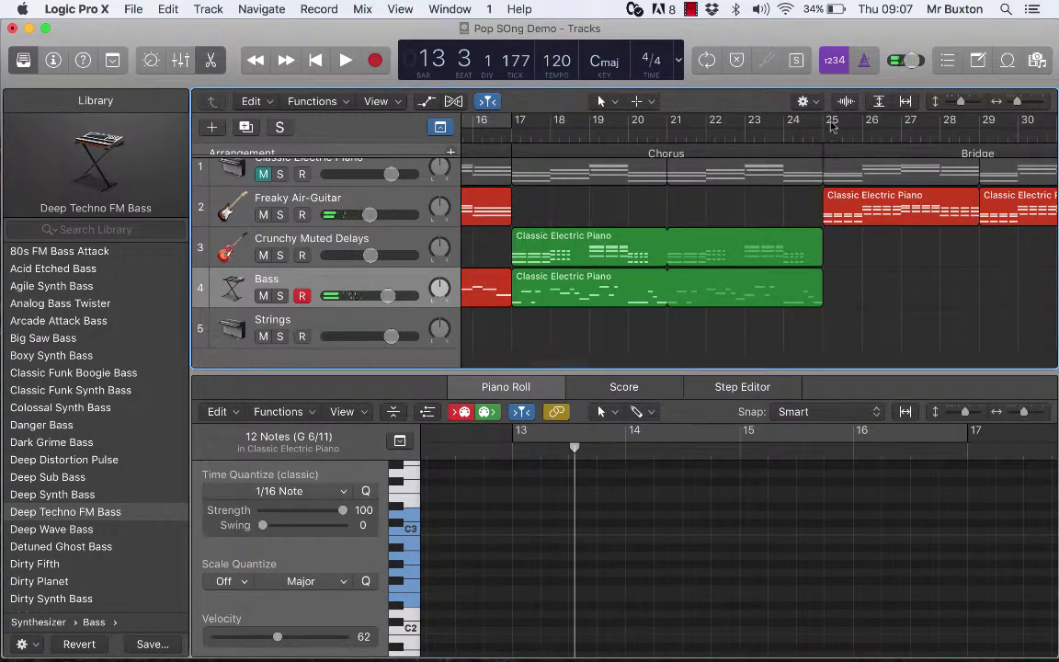
left_click_drag(825, 121, 966, 129)
key("space")
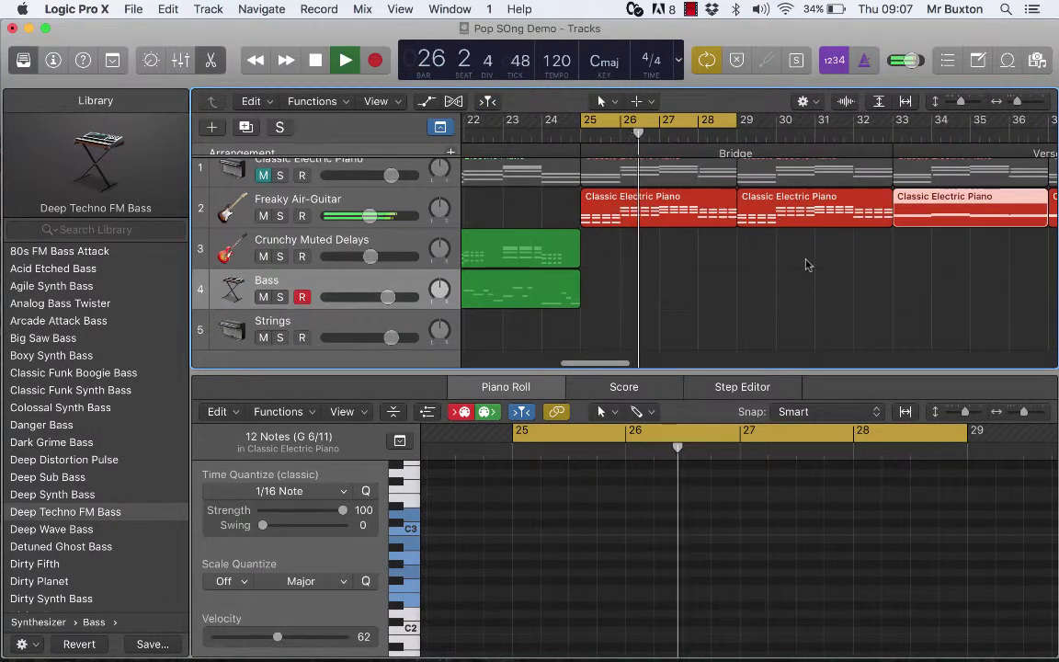
key("space")
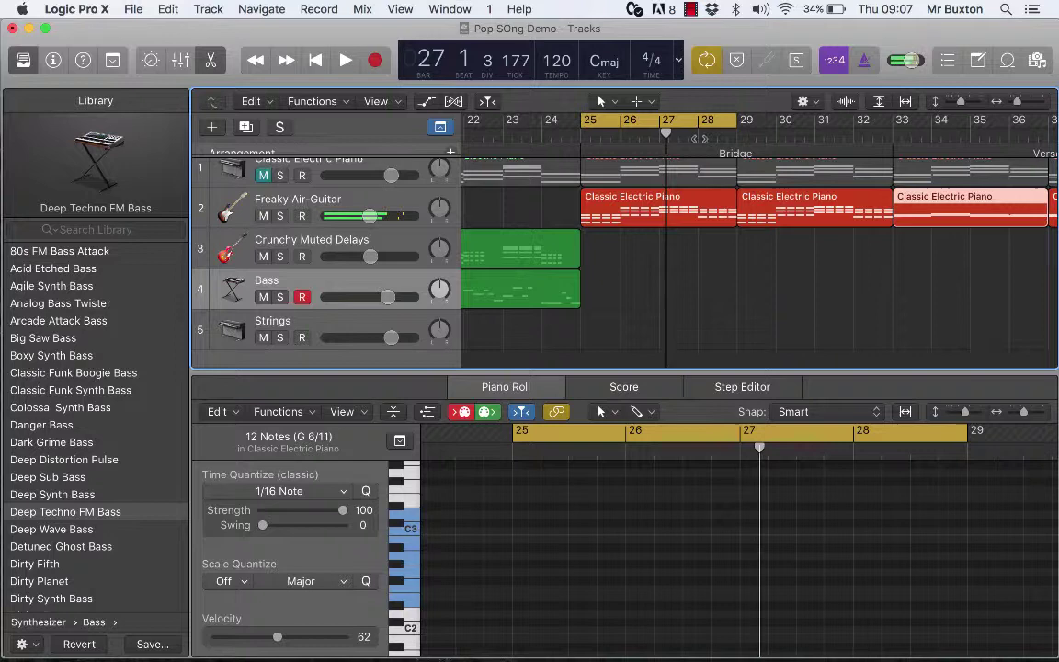
Step: Move the cycle range to bars 33–37 and play back the verse's sustained guitar chords
left_click_drag(681, 121, 994, 153)
scroll(953, 198, "right", 2)
scroll(953, 198, "right", 5)
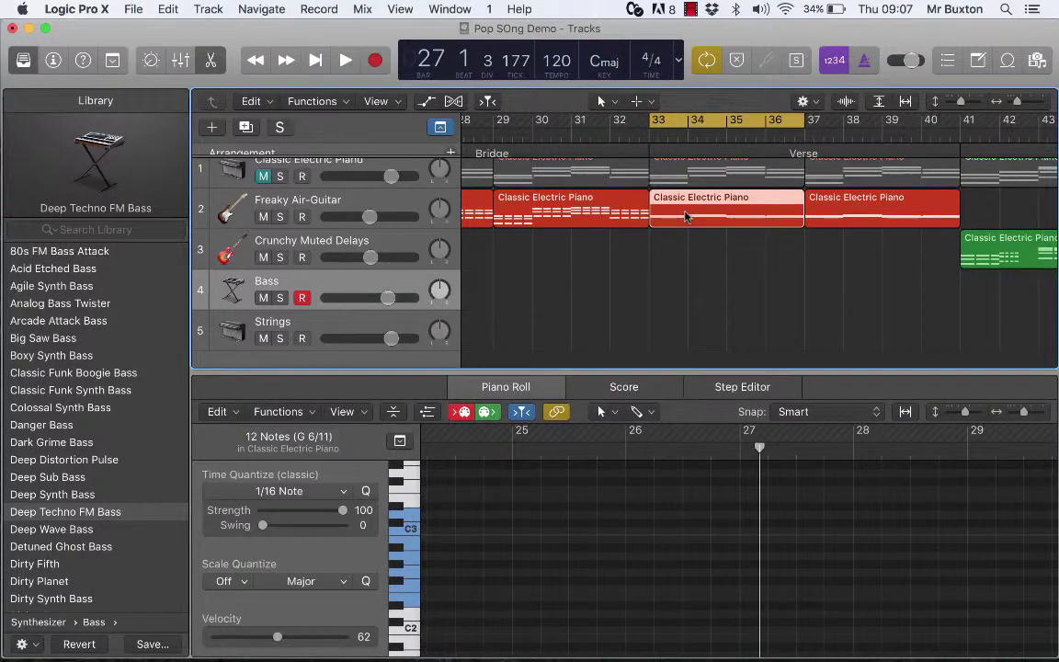
key("space")
scroll(720, 295, "down", 1)
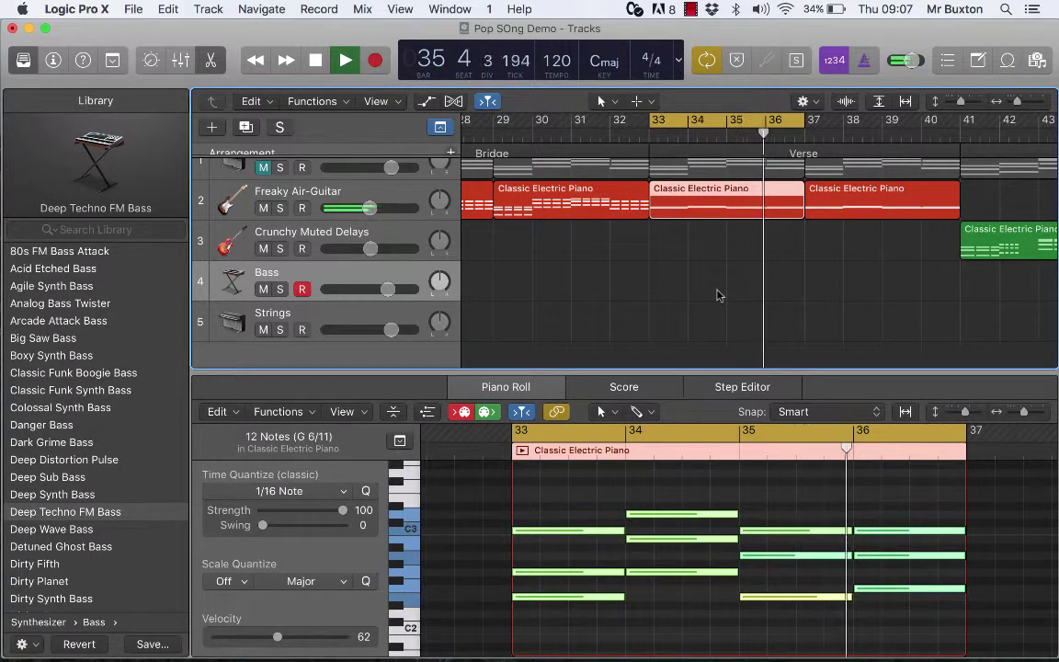
key("space")
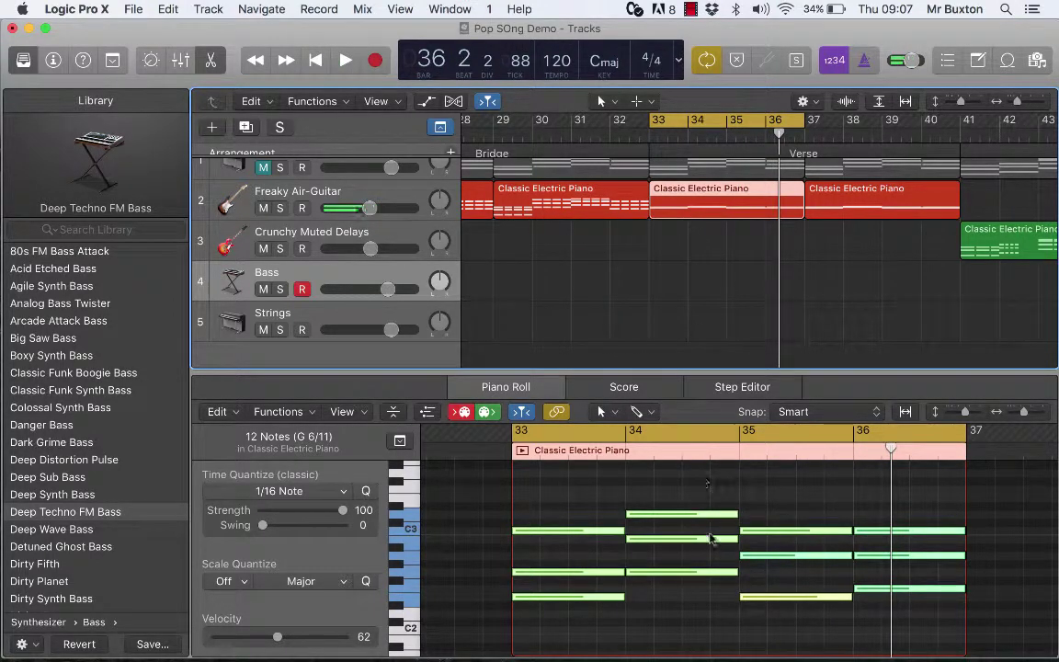
Step: Select all 12 chord notes in the bar 33–37 guitar region and shorten them to eighth notes
left_click_drag(951, 640, 570, 493)
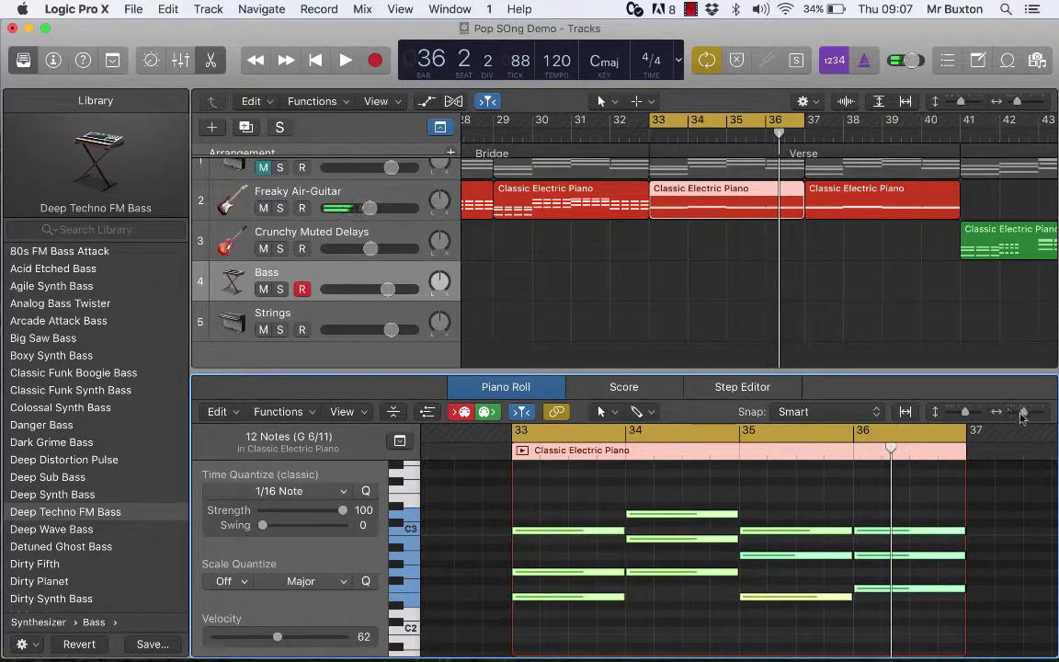
left_click_drag(1023, 415, 1033, 414)
scroll(641, 513, "left", 10)
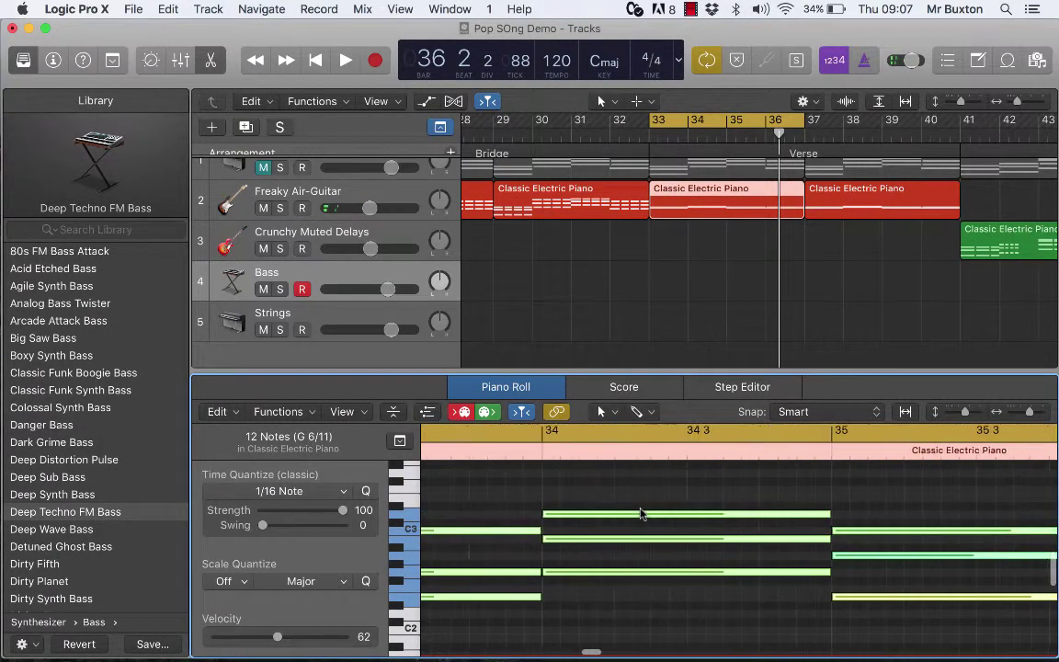
scroll(641, 513, "right", 1)
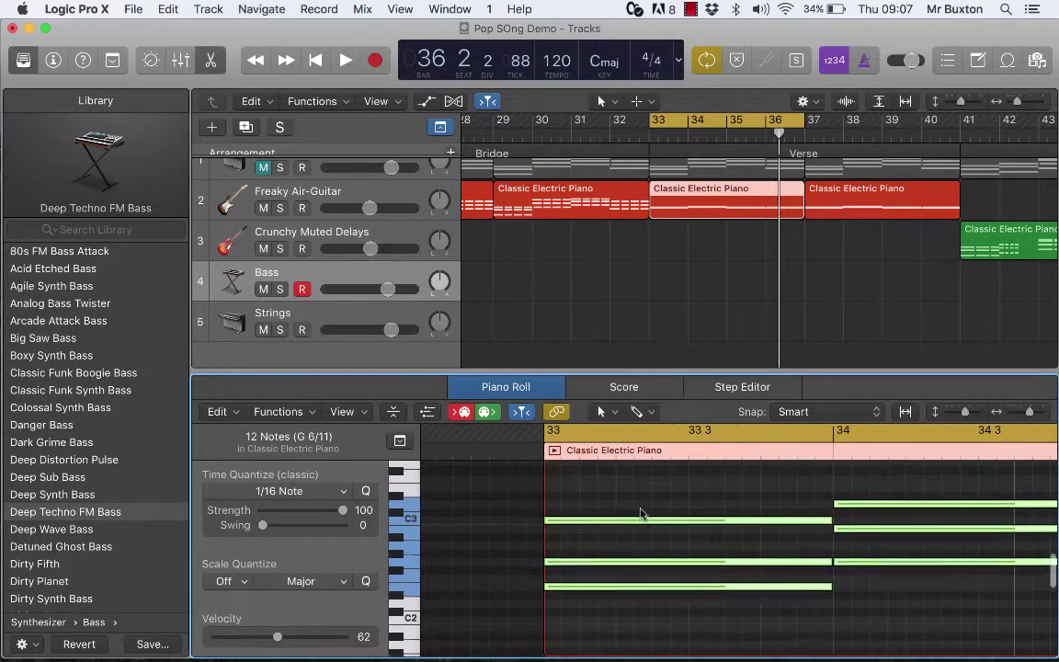
scroll(641, 516, "up", 1)
left_click_drag(831, 533, 574, 541)
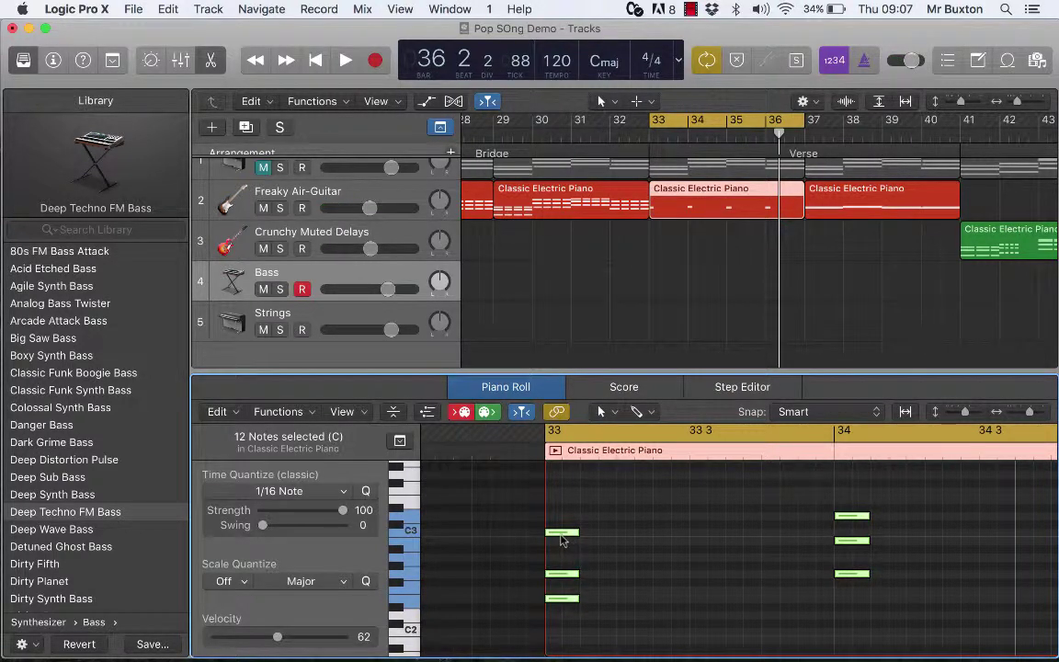
Step: Copy the shortened chords onto every following eighth note to fill bars 33–37, and play the result back
left_click_drag(557, 535, 825, 537)
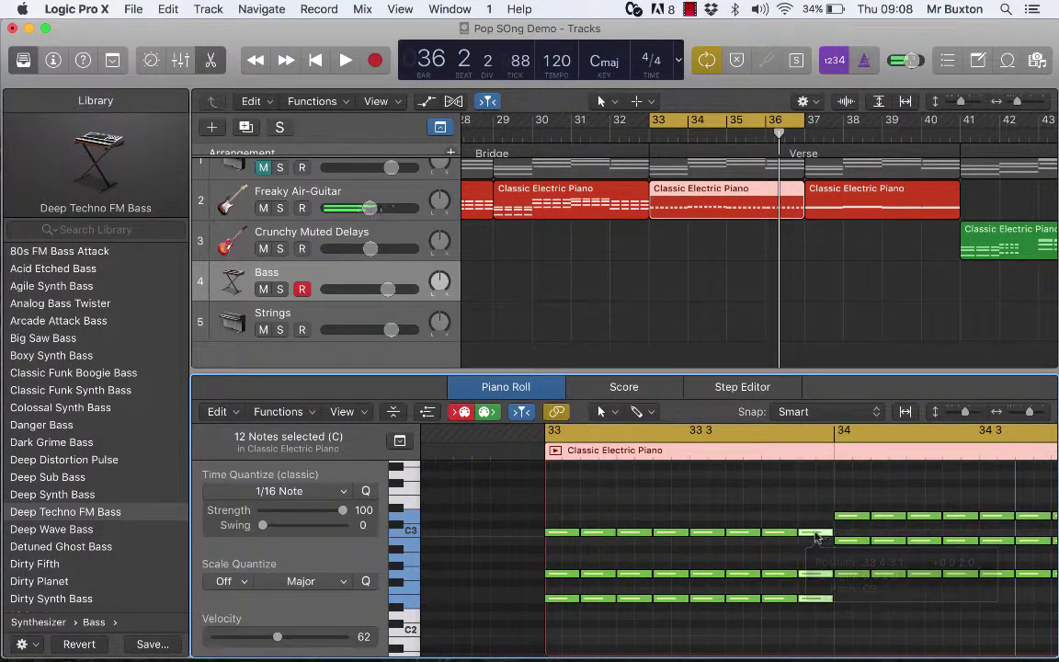
left_click_drag(1030, 413, 1020, 416)
scroll(975, 504, "right", 5)
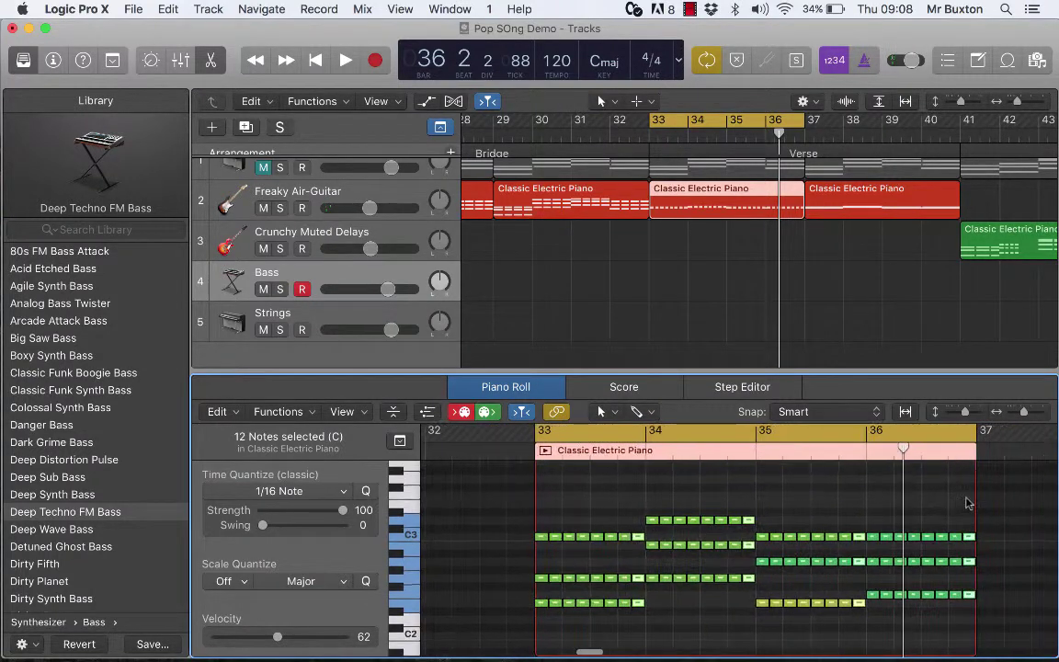
left_click(952, 504)
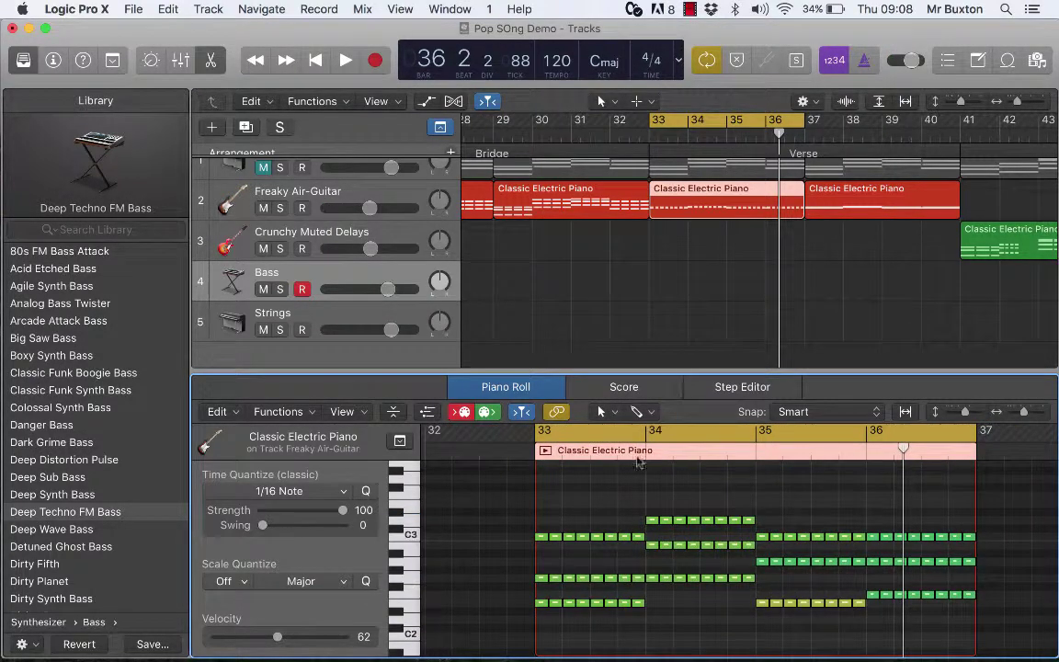
key("space")
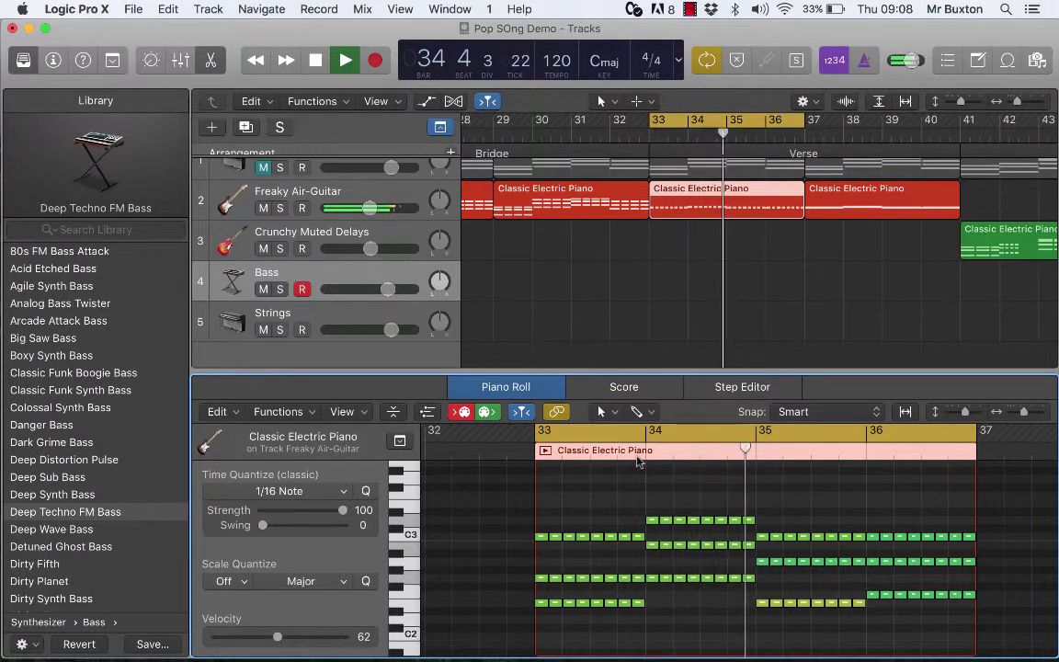
key("space")
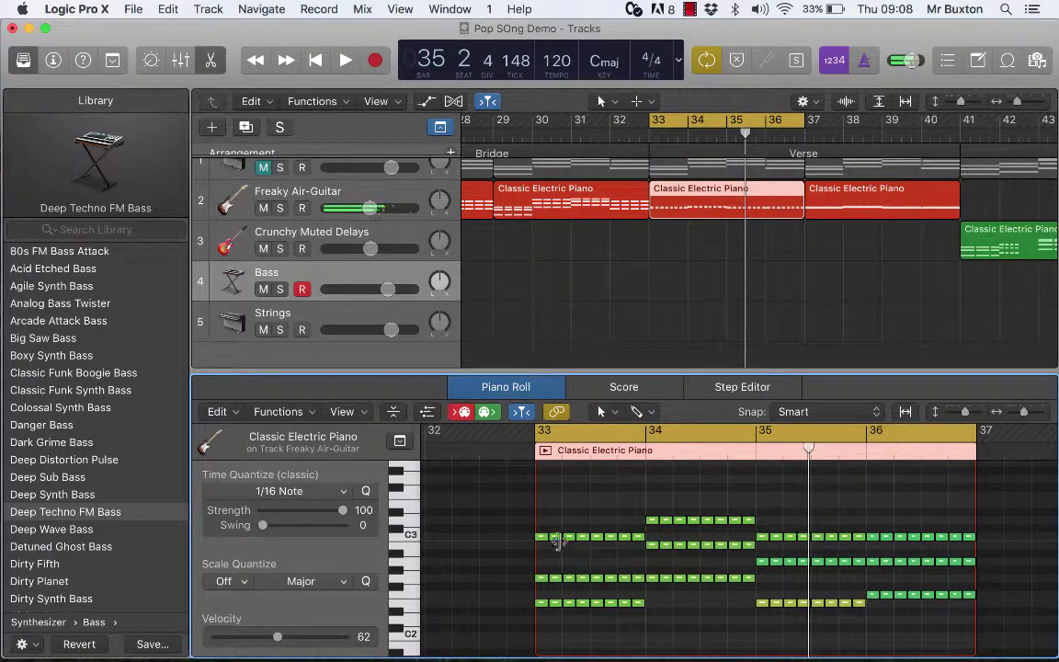
Step: In bar 33, delete the 2nd and 6th top notes, 4th and 7th middle notes, and 2nd, 5th and 8th bottom notes
left_click(556, 540)
left_click_drag(556, 540, 556, 607)
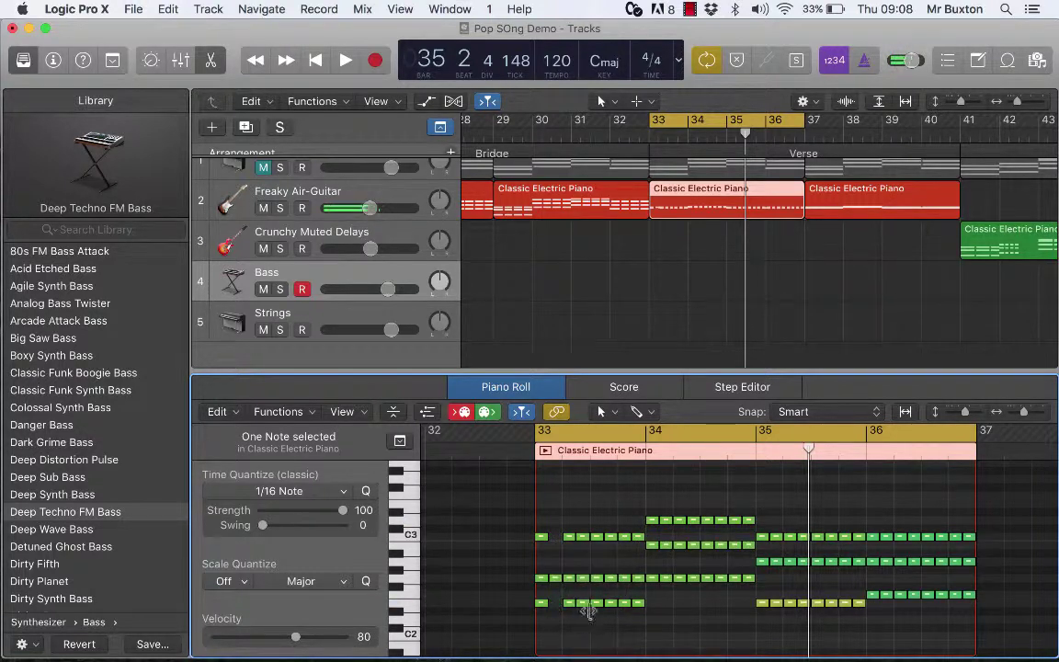
left_click(598, 605)
key("BackSpace")
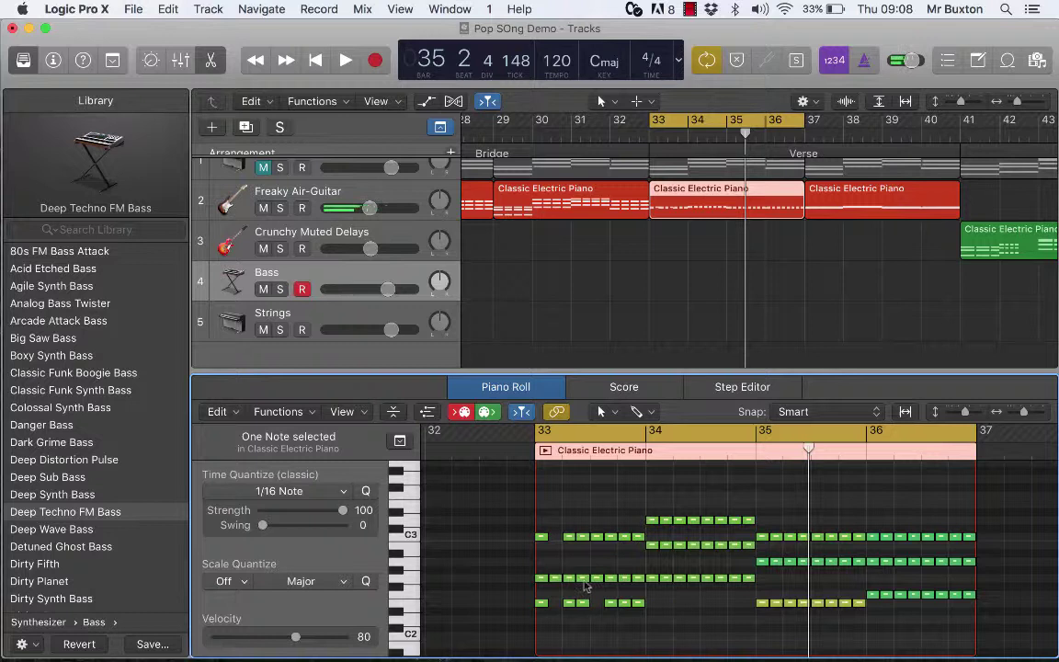
left_click(584, 580)
key("BackSpace")
left_click(612, 539)
key("BackSpace")
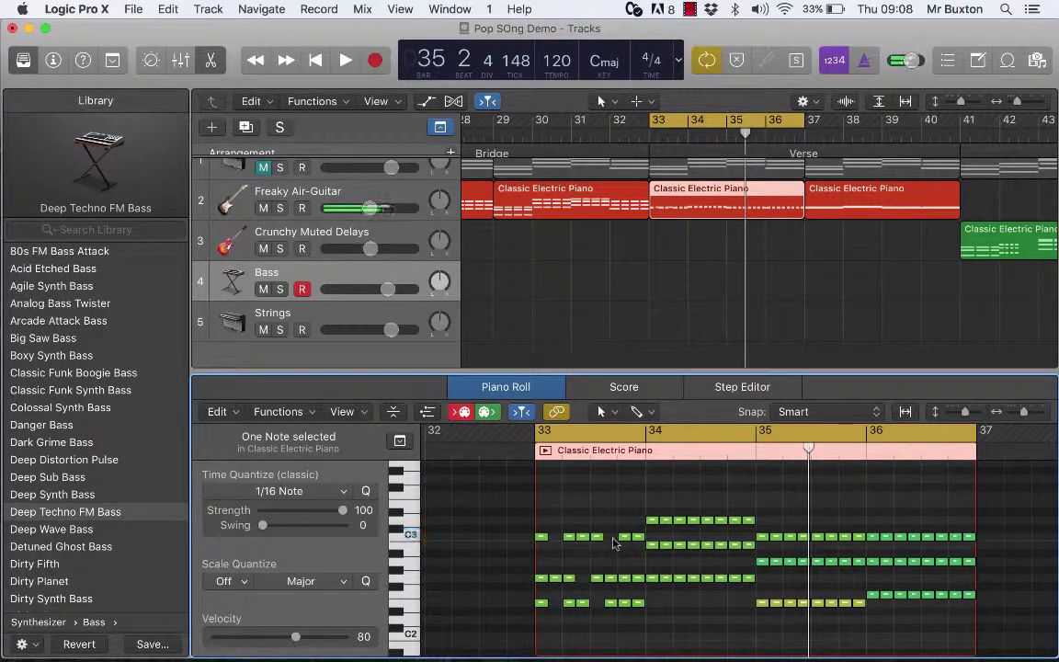
left_click(626, 578)
key("BackSpace")
left_click(639, 602)
Step: In the first half of bar 34, delete the 2nd bottom note, 1st and 3rd middle notes, and 3rd and 4th top notes
left_click(663, 577)
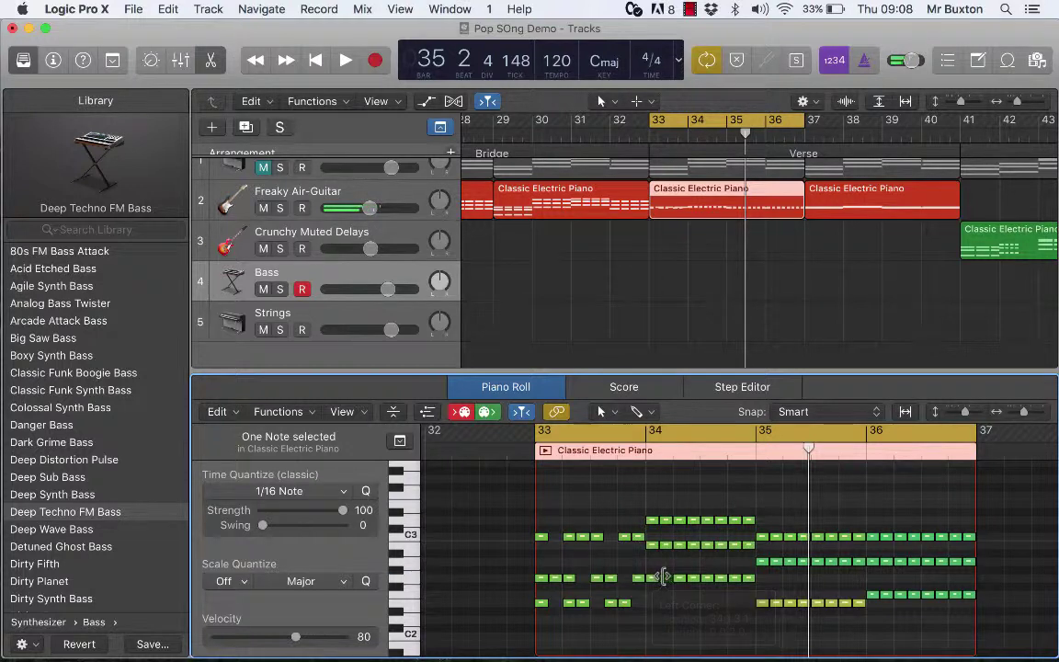
key("BackSpace")
left_click(650, 545)
left_click(682, 545)
key("BackSpace")
left_click(691, 523)
key("BackSpace")
left_click(683, 521)
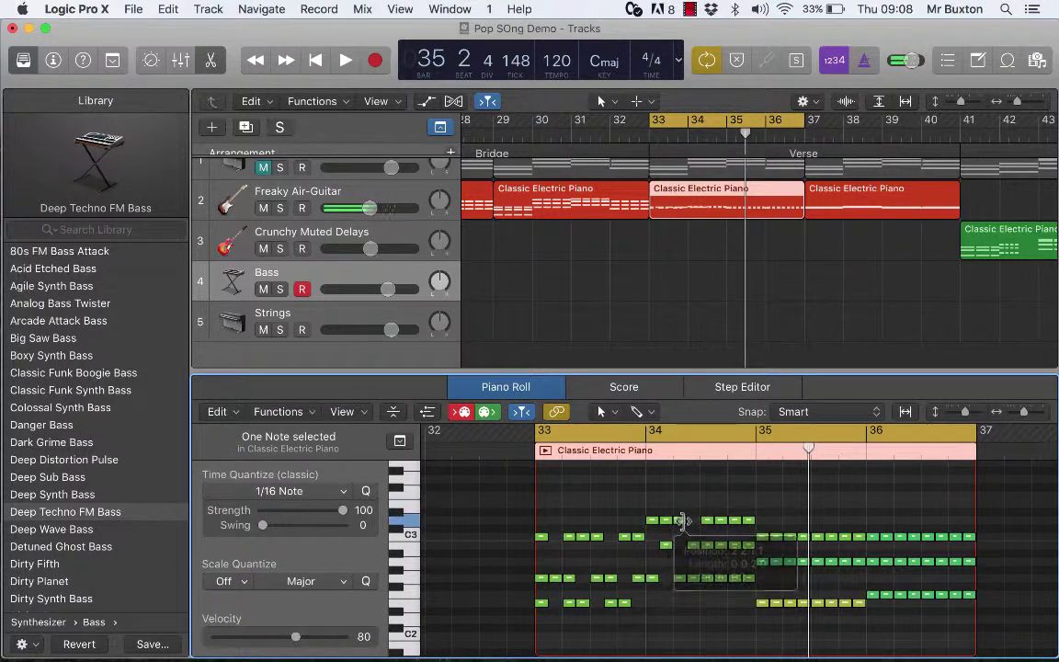
key("BackSpace")
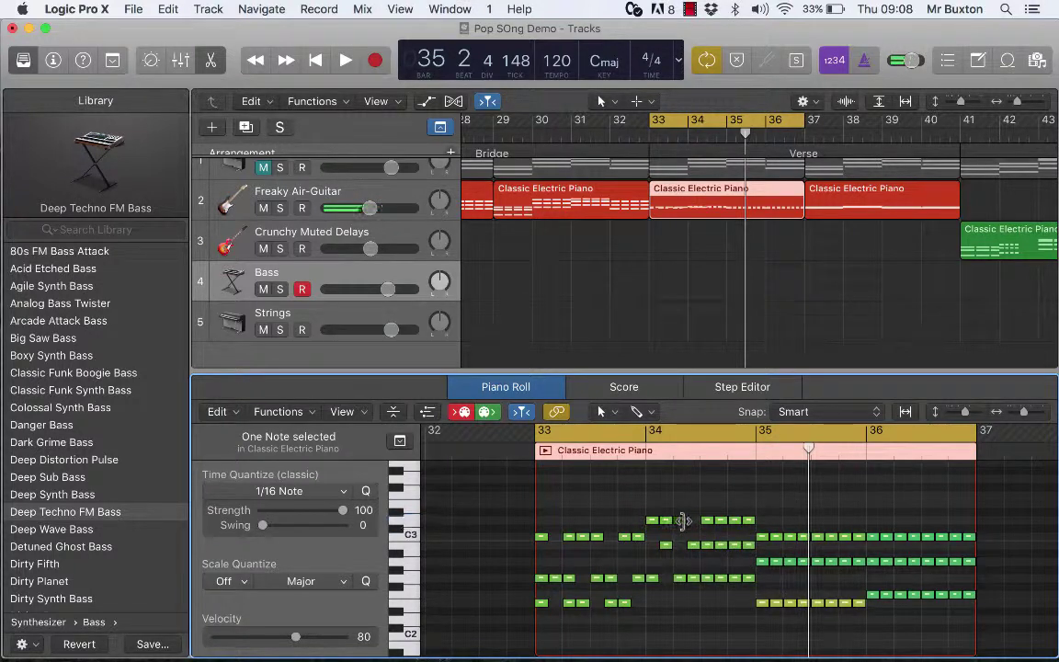
Step: In the second half of bar 34, delete the 6th and 8th bottom notes, 6th middle note and 8th top note
left_click(745, 578)
key("BackSpace")
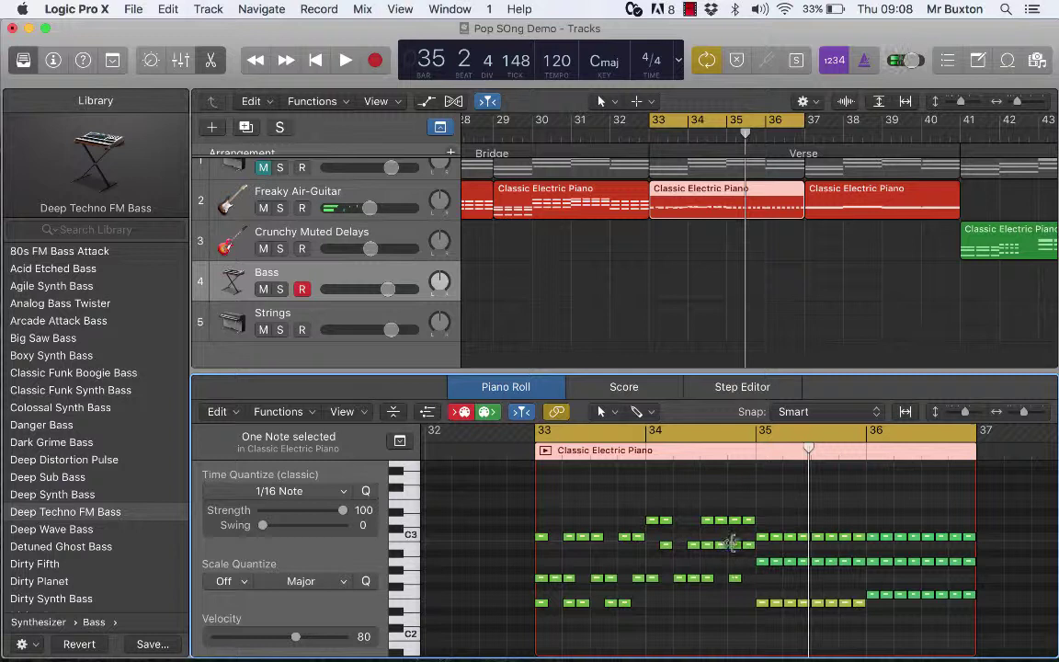
left_click(723, 547)
key("BackSpace")
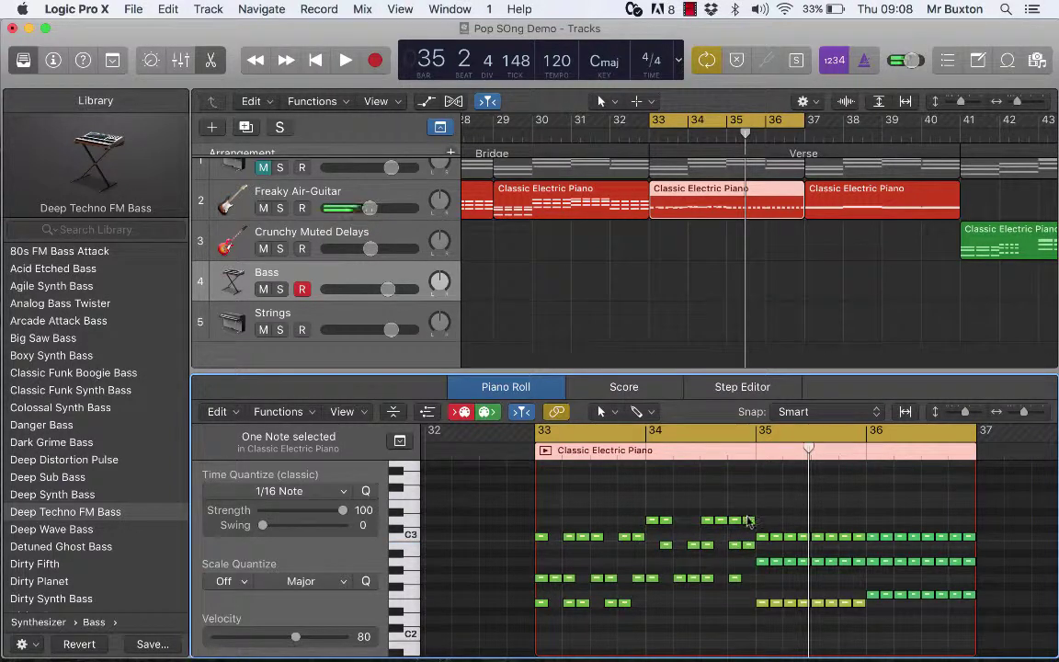
left_click(748, 520)
Step: In bar 35, delete the 1st top note, the 2nd middle note, and the 2nd, 5th and 8th bottom notes
left_click(765, 537)
key("BackSpace")
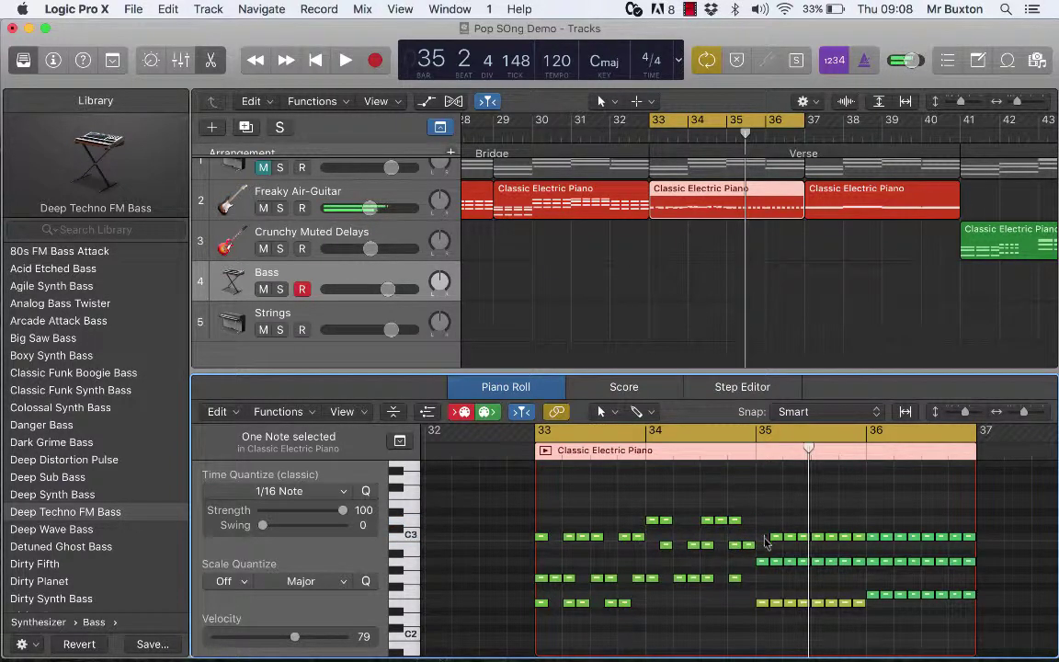
left_click(777, 563)
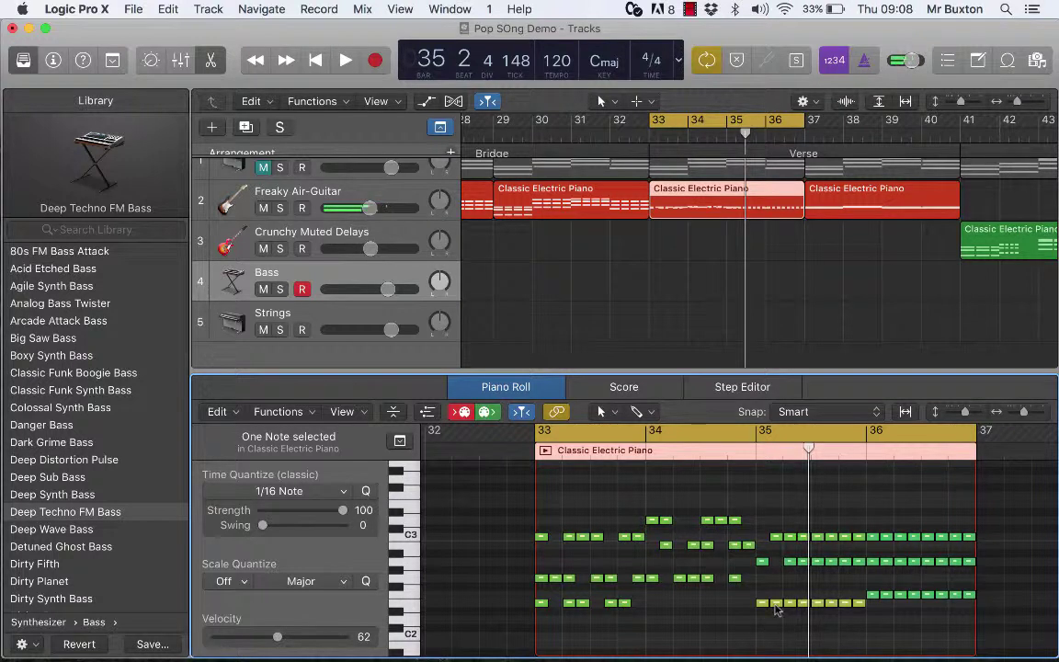
left_click(775, 605)
left_click(821, 604)
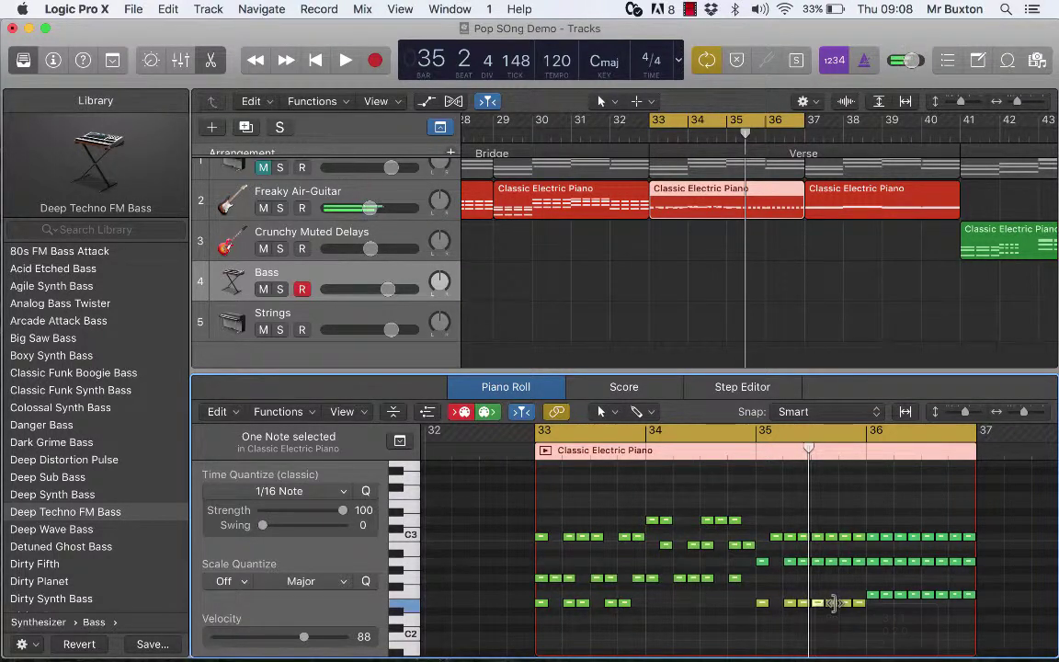
key("BackSpace")
left_click(856, 604)
key("BackSpace")
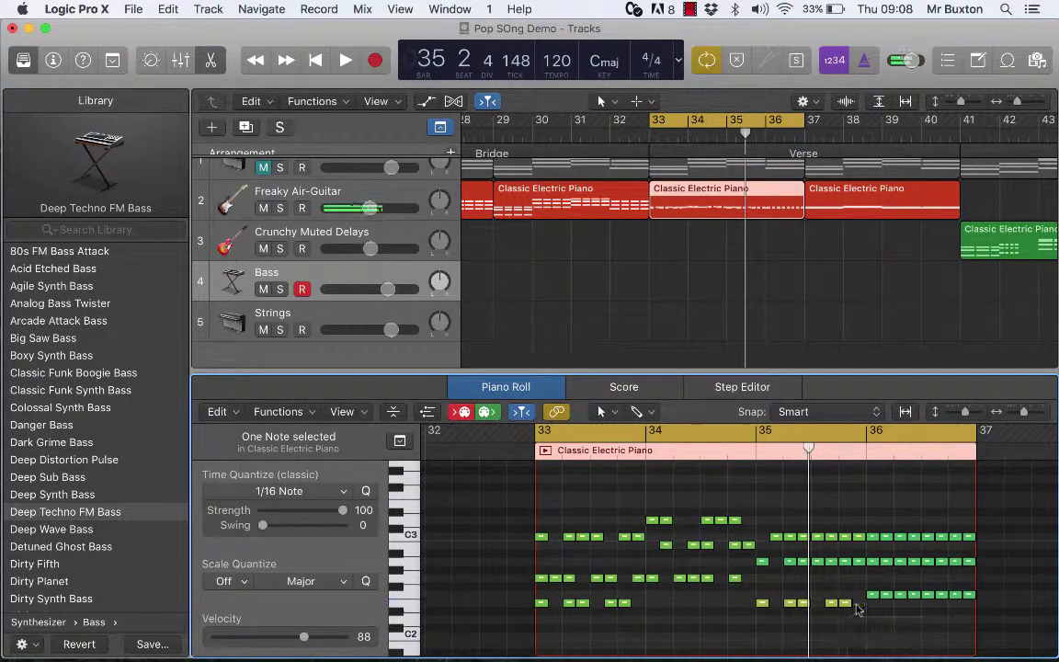
Step: Delete bar 36's 3rd and 6th bottom notes and 1st, 5th and 7th middle notes, plus bar 35's 6th middle note
left_click_drag(901, 595, 907, 598)
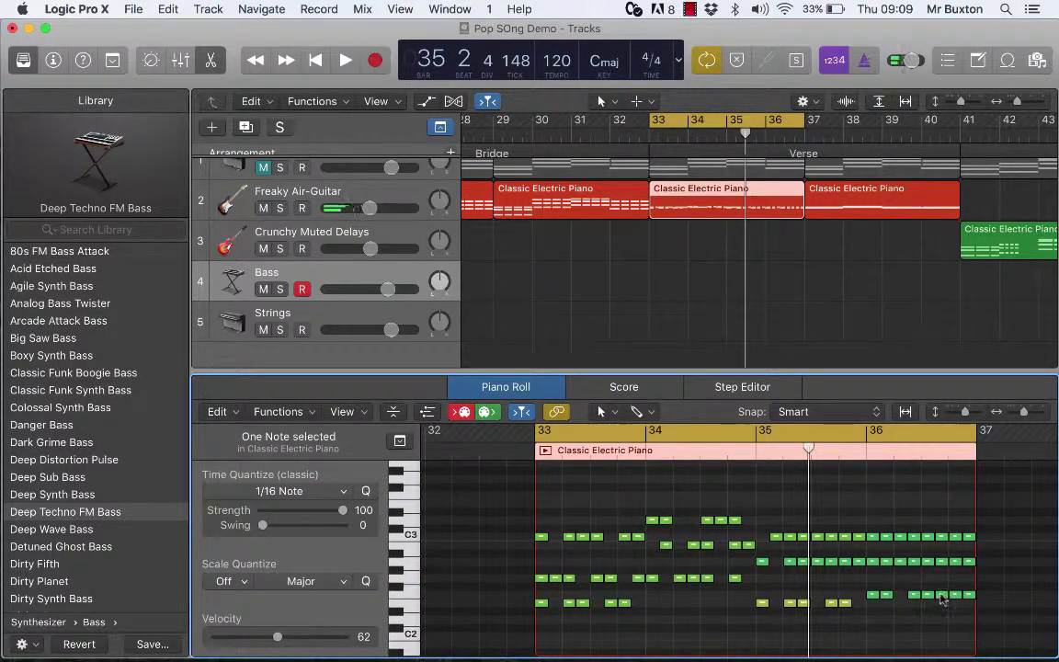
left_click(940, 599)
key("BackSpace")
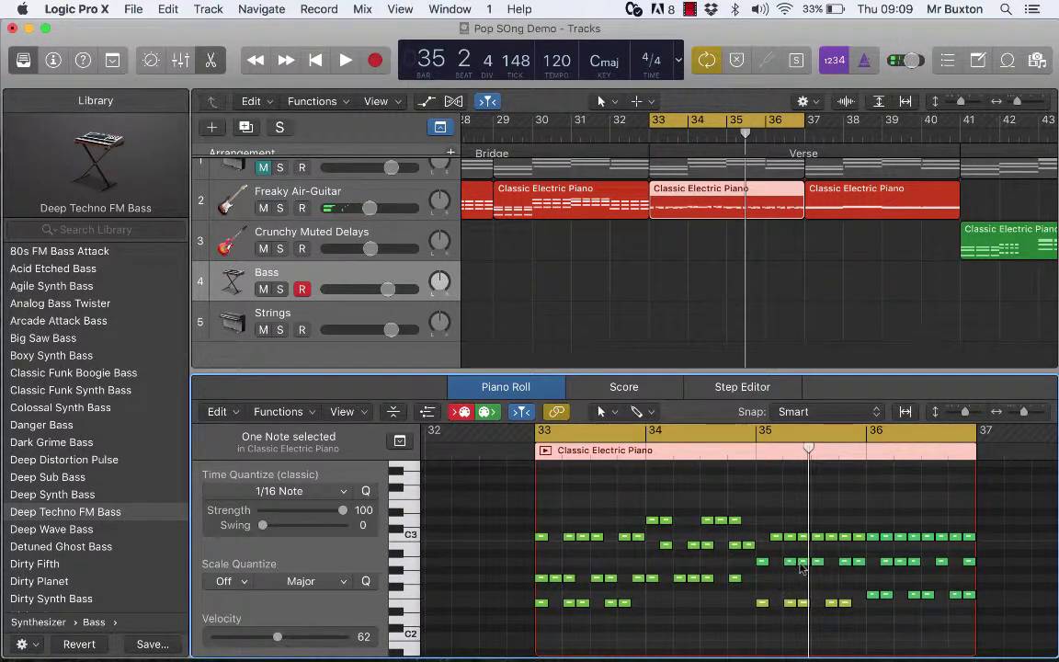
Step: Delete bar 35's 4th middle and 5th and 8th top notes, and bar 36's 4th and 7th top notes, and play the result
left_click(820, 538)
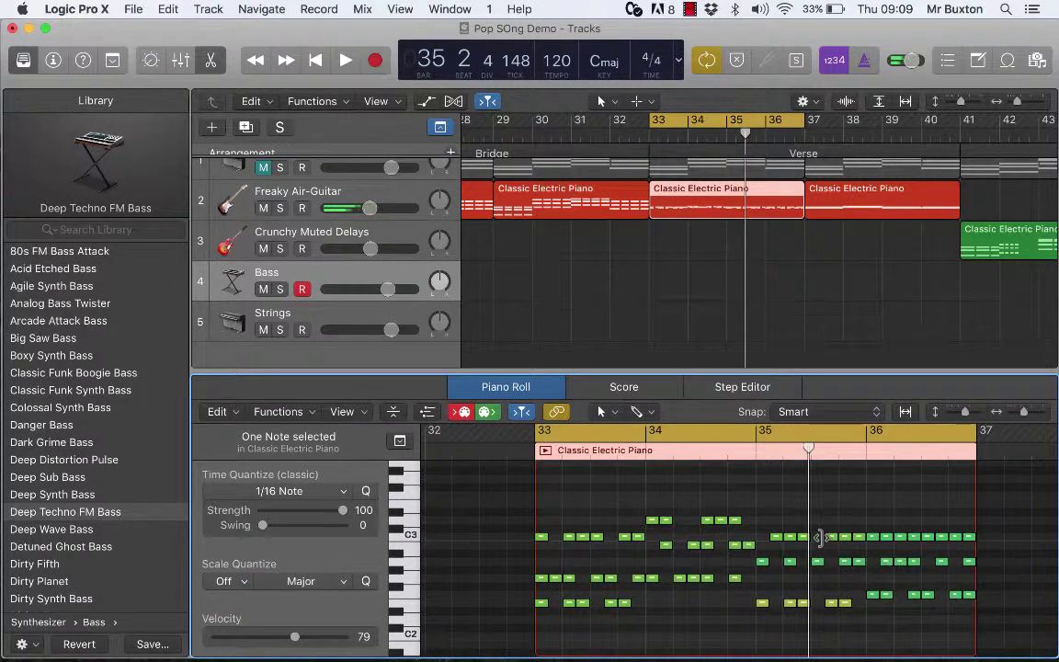
left_click(857, 538)
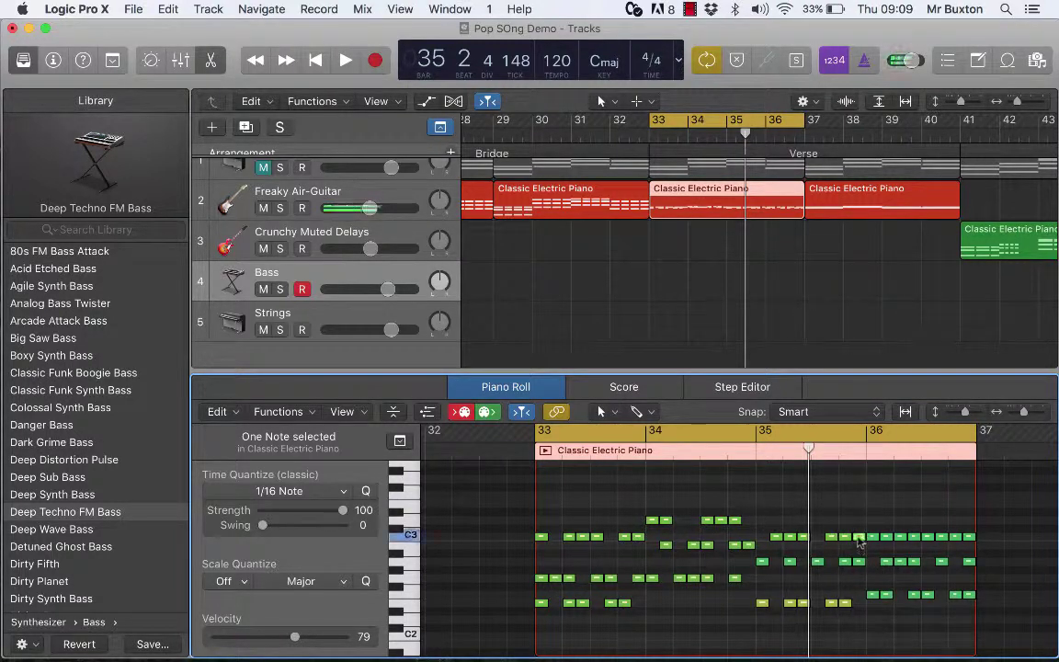
key("BackSpace")
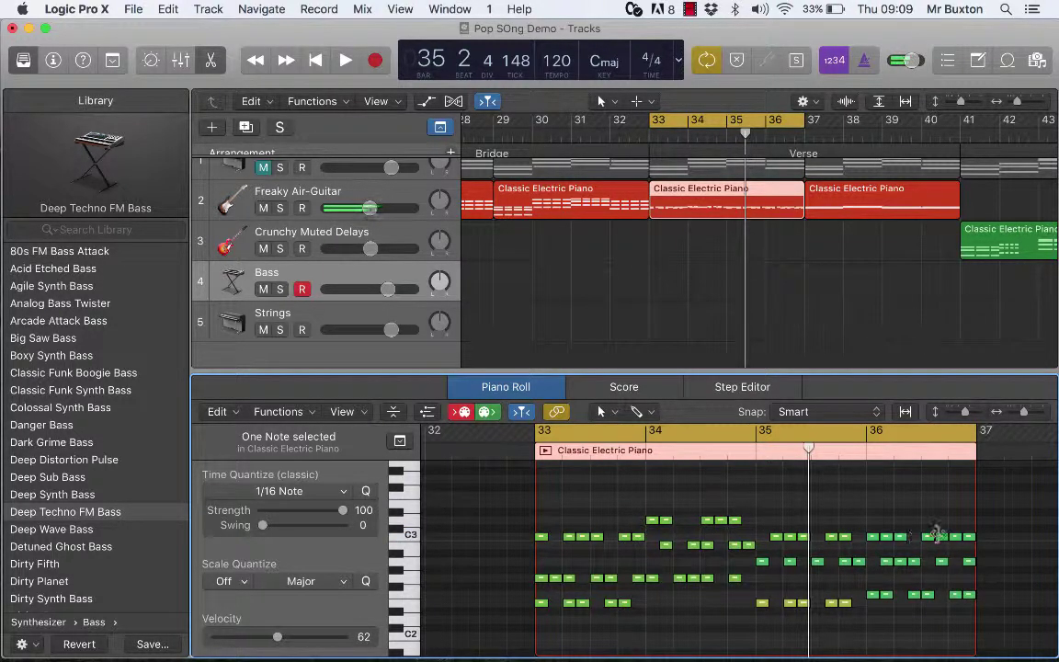
left_click(952, 538)
key("space")
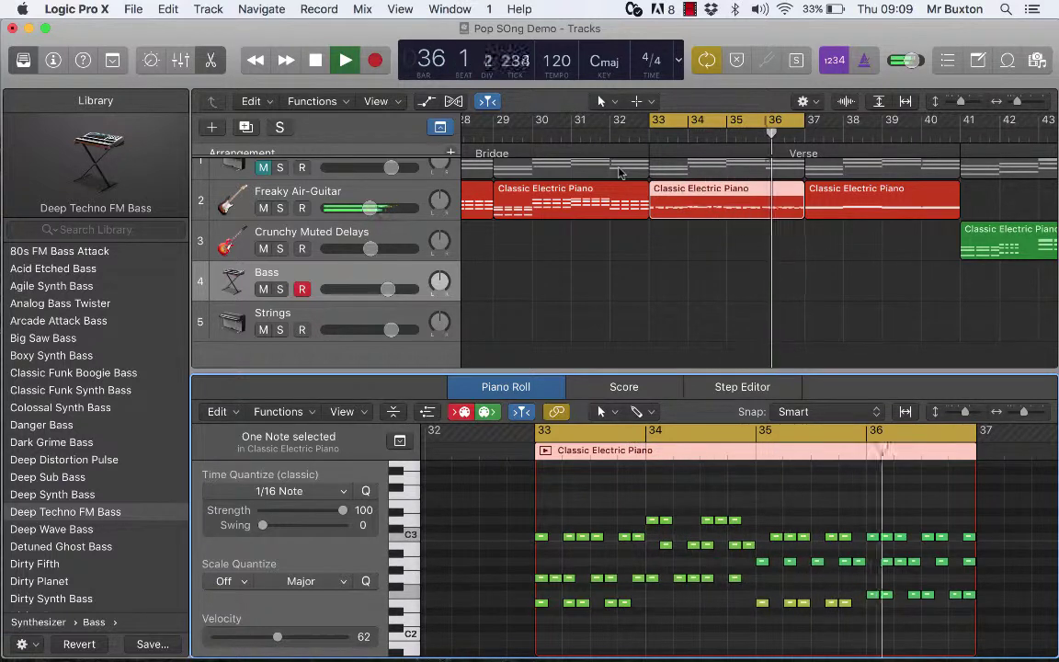
key("space")
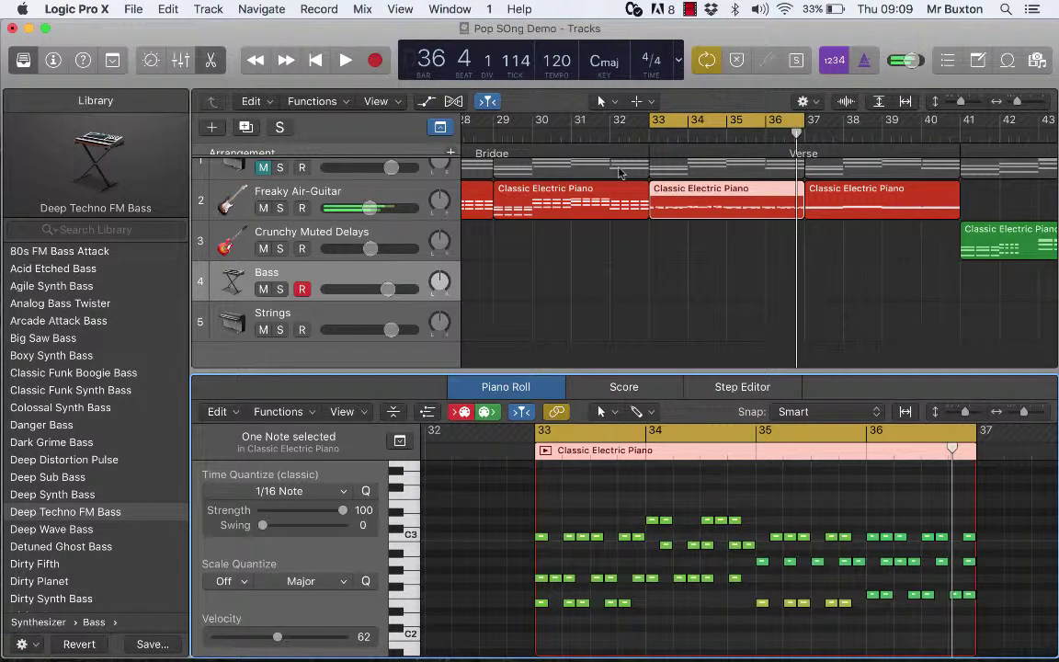
Step: In bar 33, raise the middle-row notes on the 2nd and 5th eighths by one octave
left_click(557, 580)
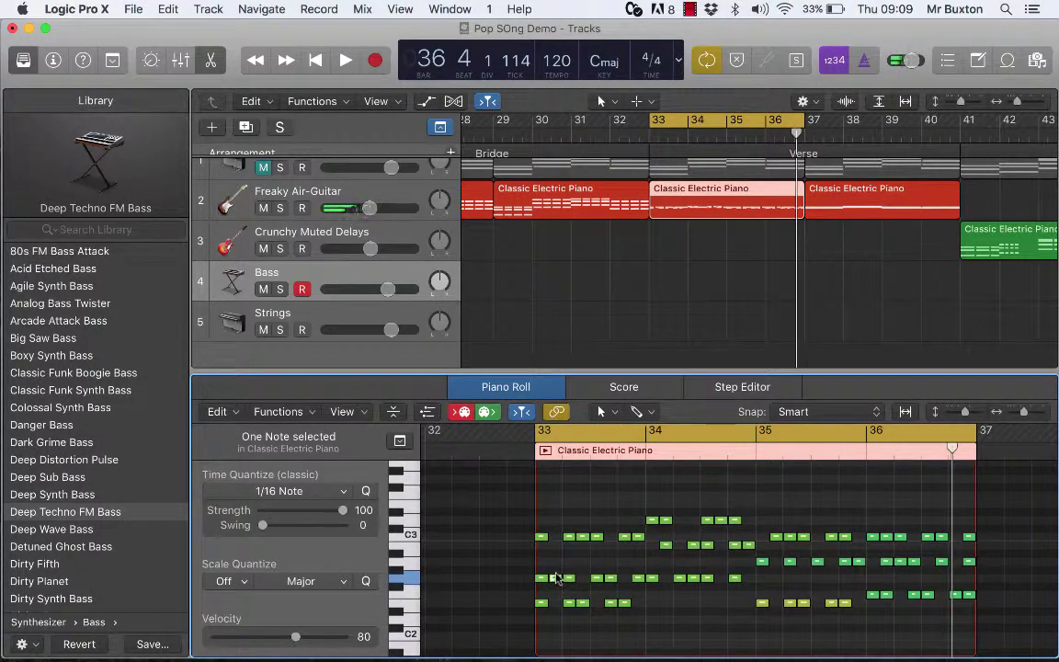
left_click(556, 579)
left_click_drag(555, 575, 555, 479)
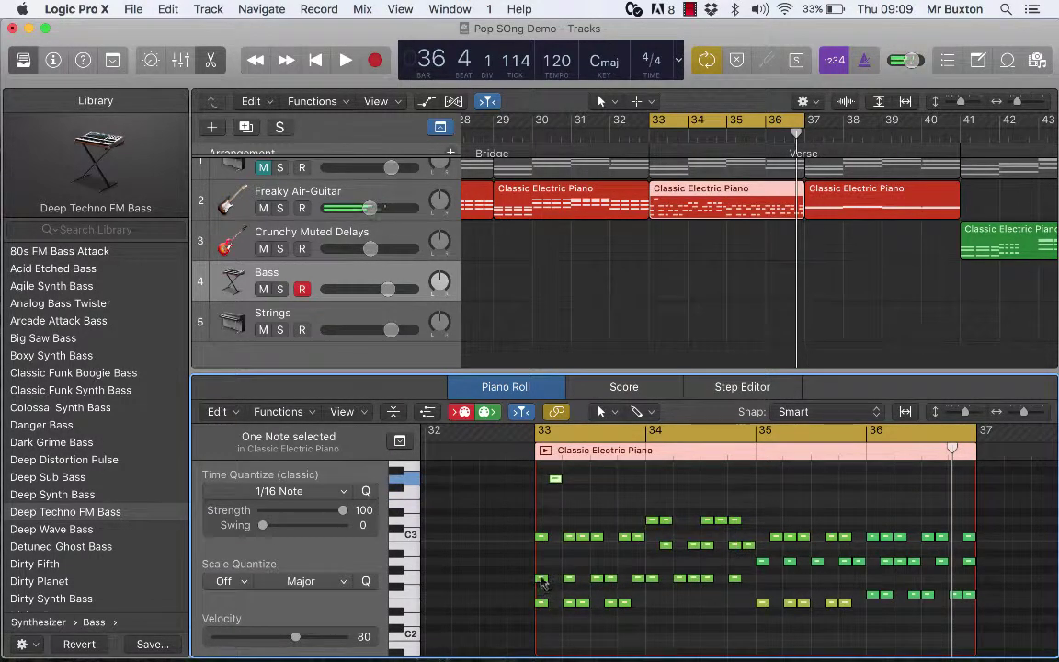
left_click(542, 579)
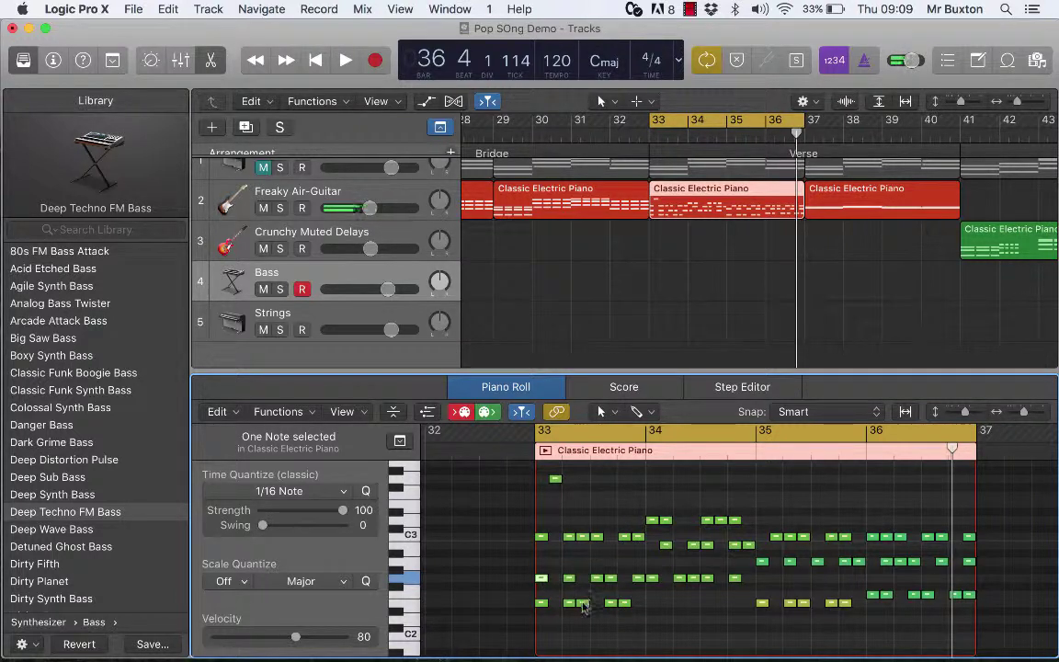
left_click(582, 604)
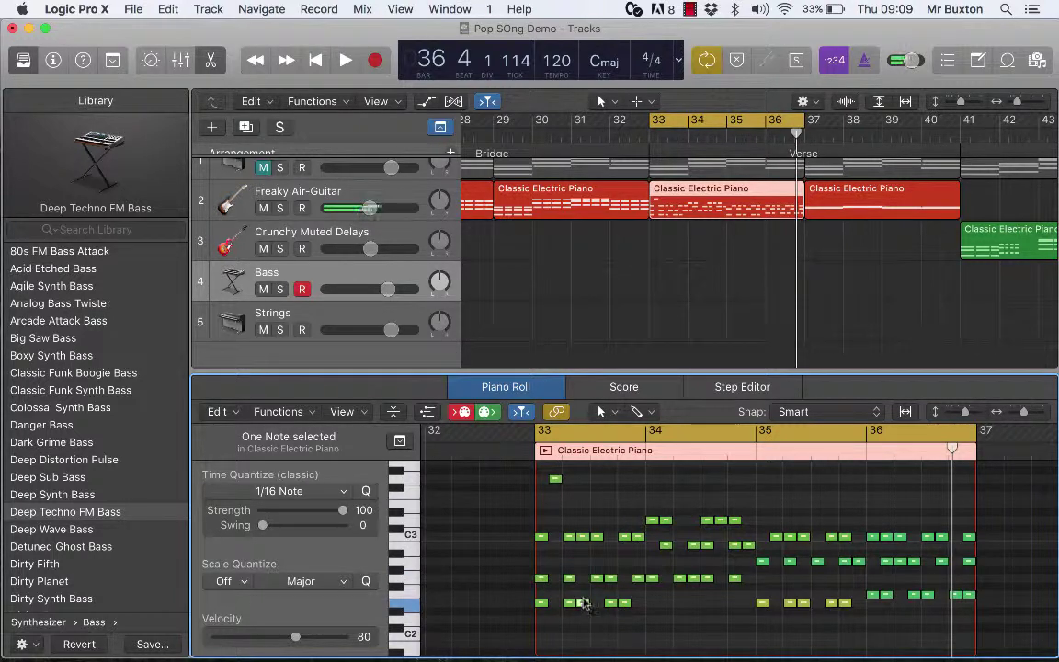
left_click(597, 580)
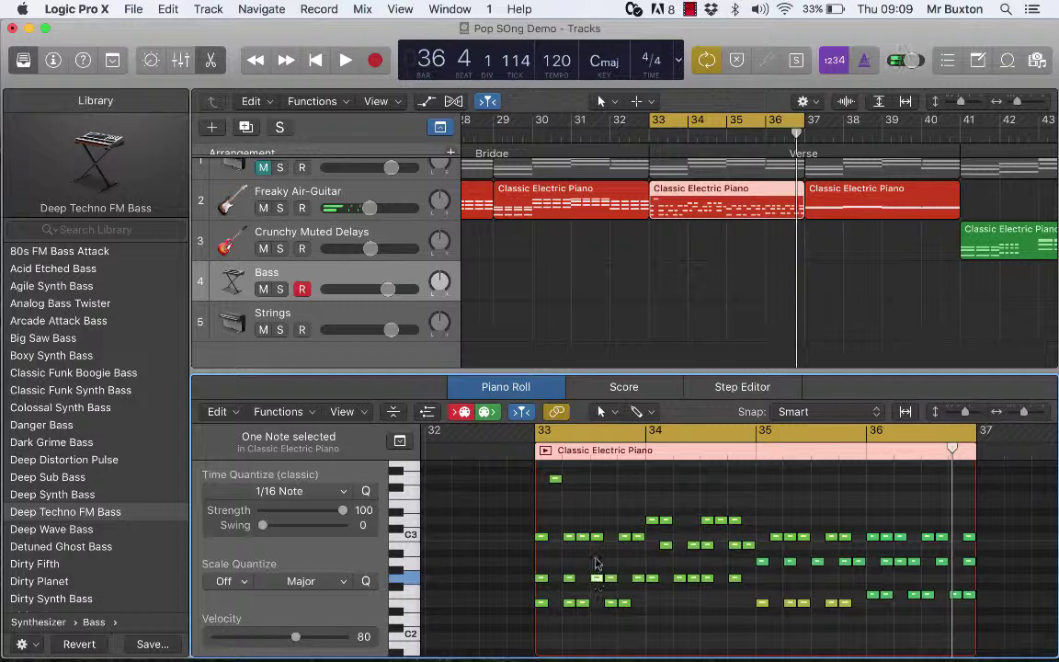
left_click_drag(596, 563, 596, 480)
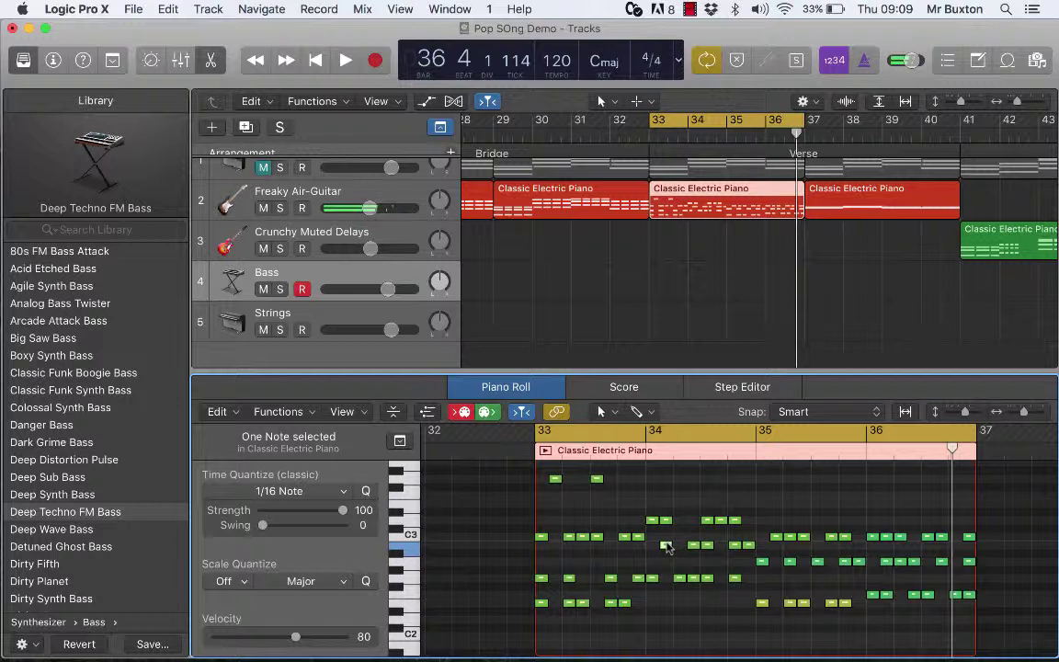
Step: In bar 34, raise the middle-row notes on the 2nd and 7th eighths by one octave, playing the part back between the two edits
left_click(665, 545)
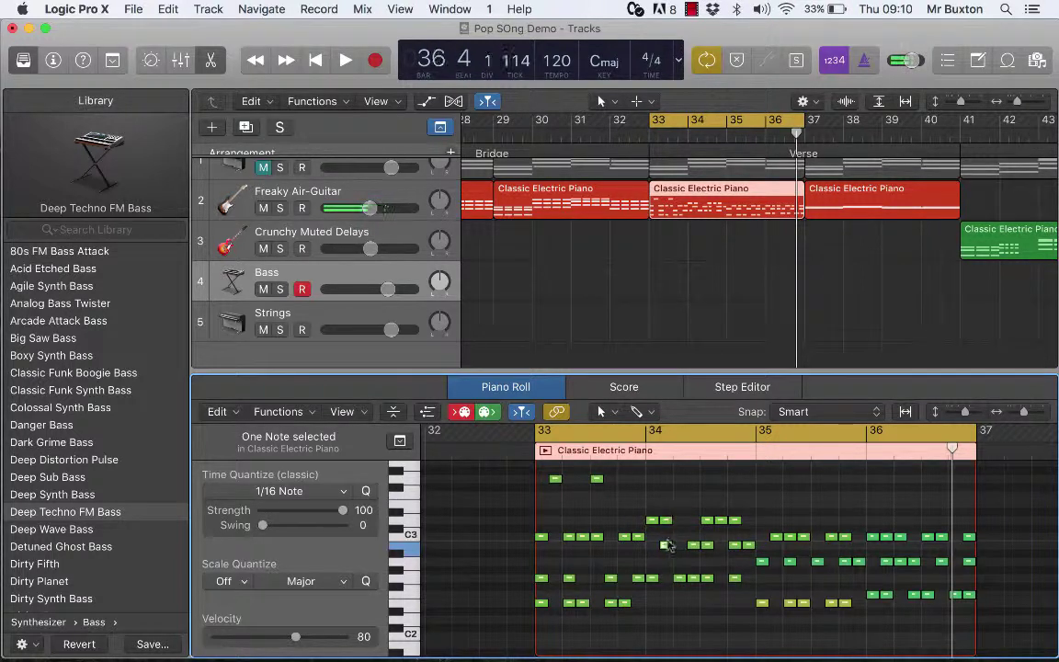
left_click_drag(667, 548, 667, 466)
key("space")
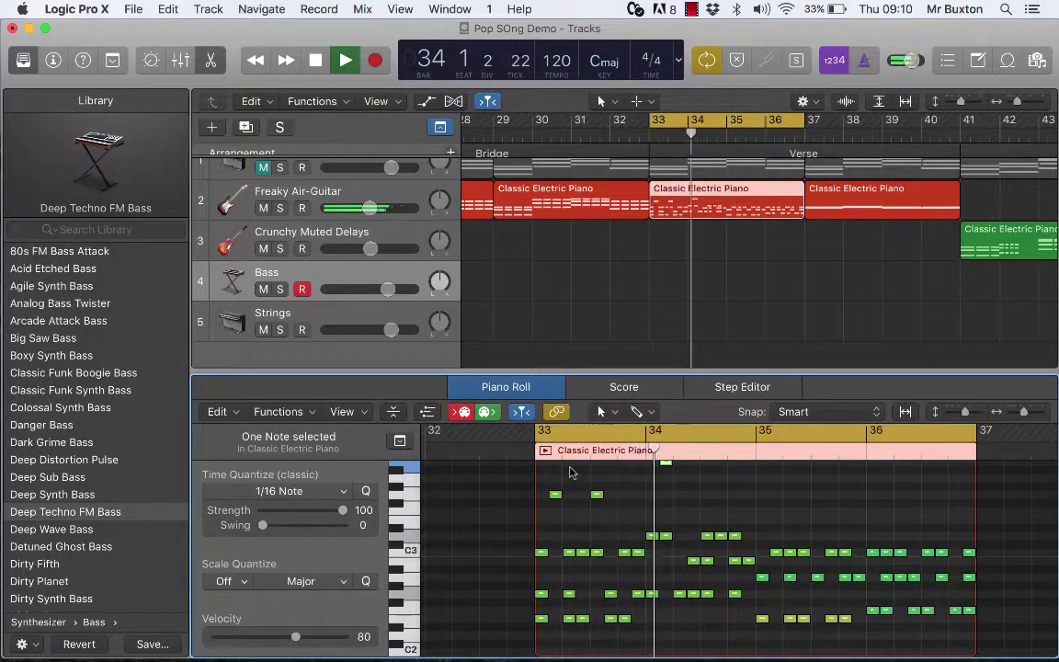
key("space")
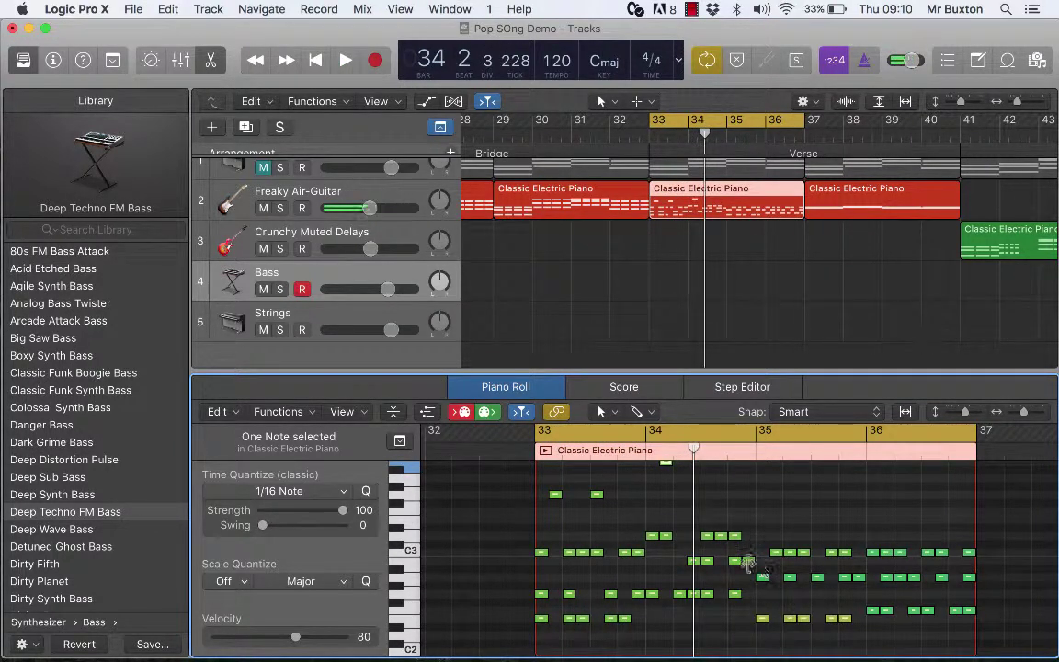
left_click(735, 562)
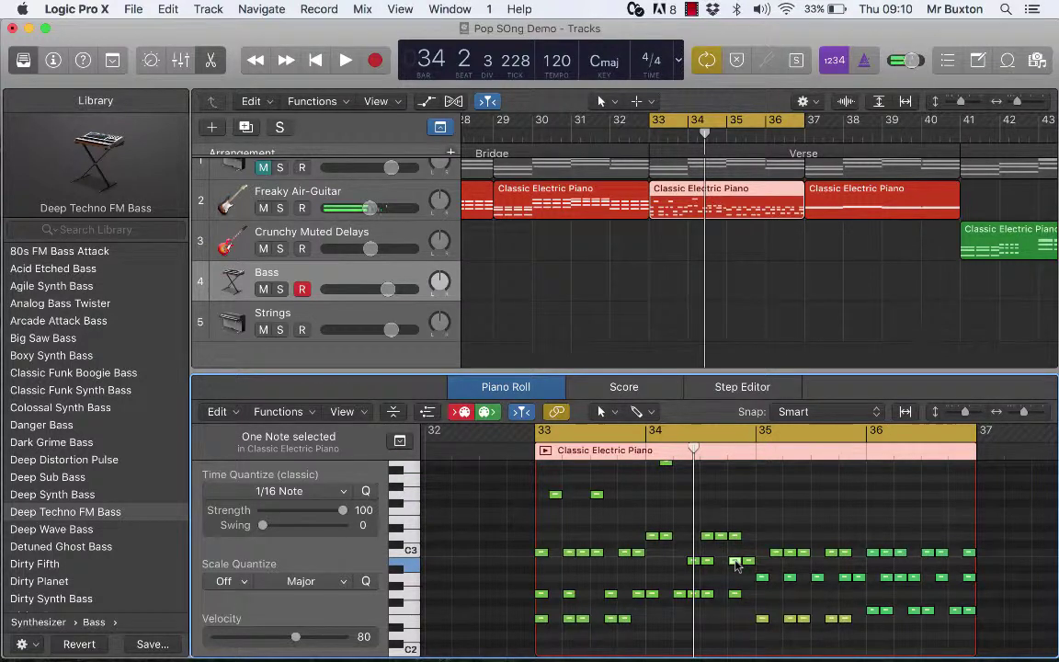
left_click_drag(736, 564, 735, 478)
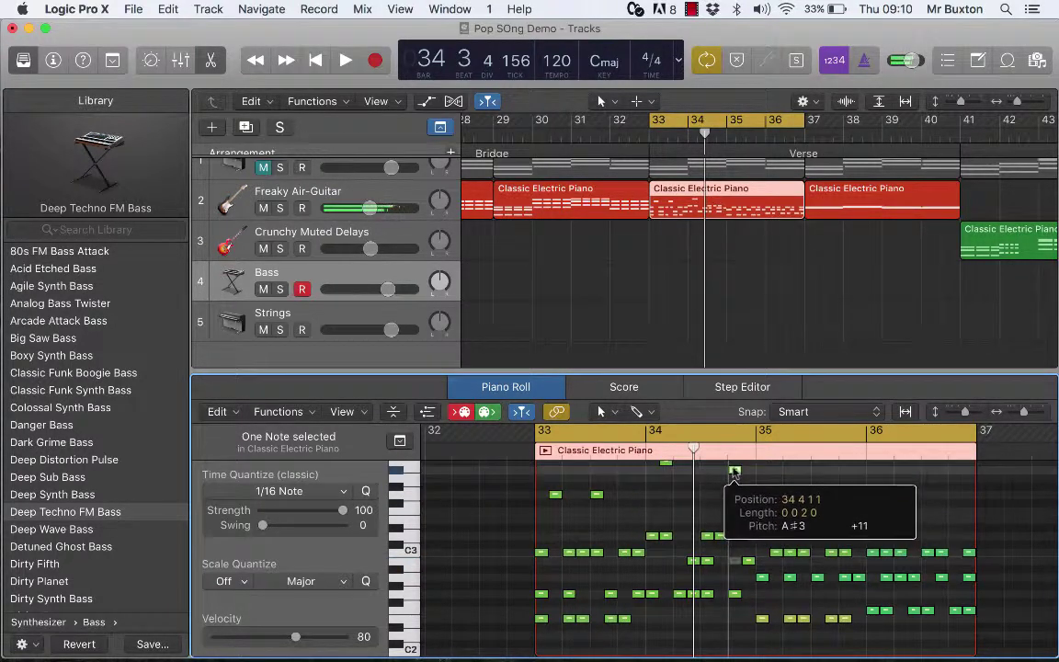
left_click_drag(733, 472, 735, 462)
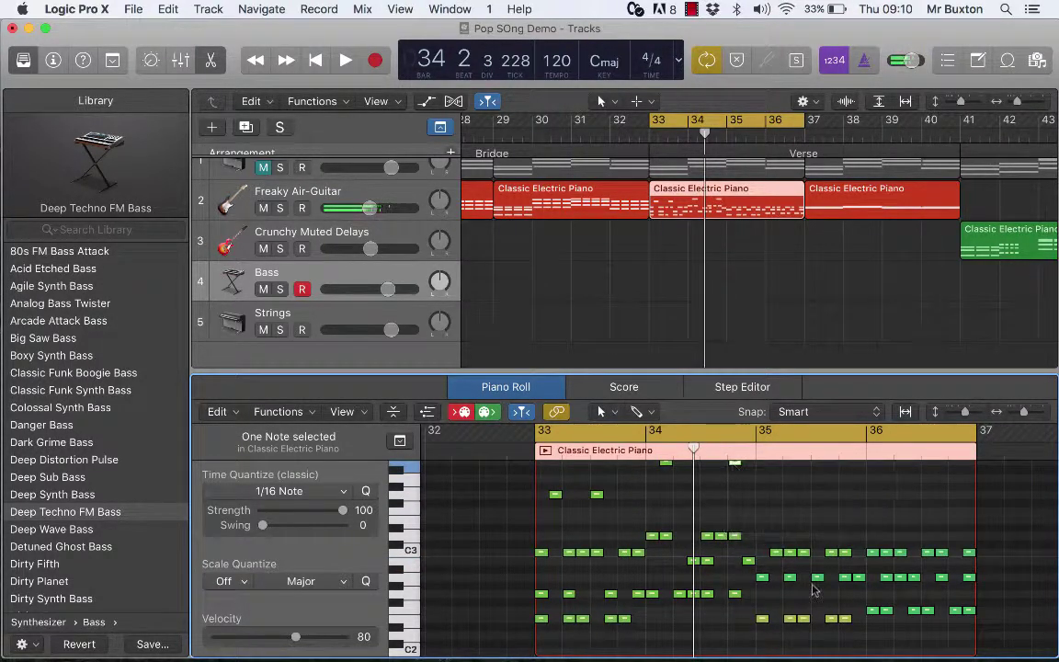
Step: In bar 35, raise the bottom-row note on the 4th eighth and the middle-row note on the 7th eighth by one octave
left_click(791, 578)
left_click(803, 620)
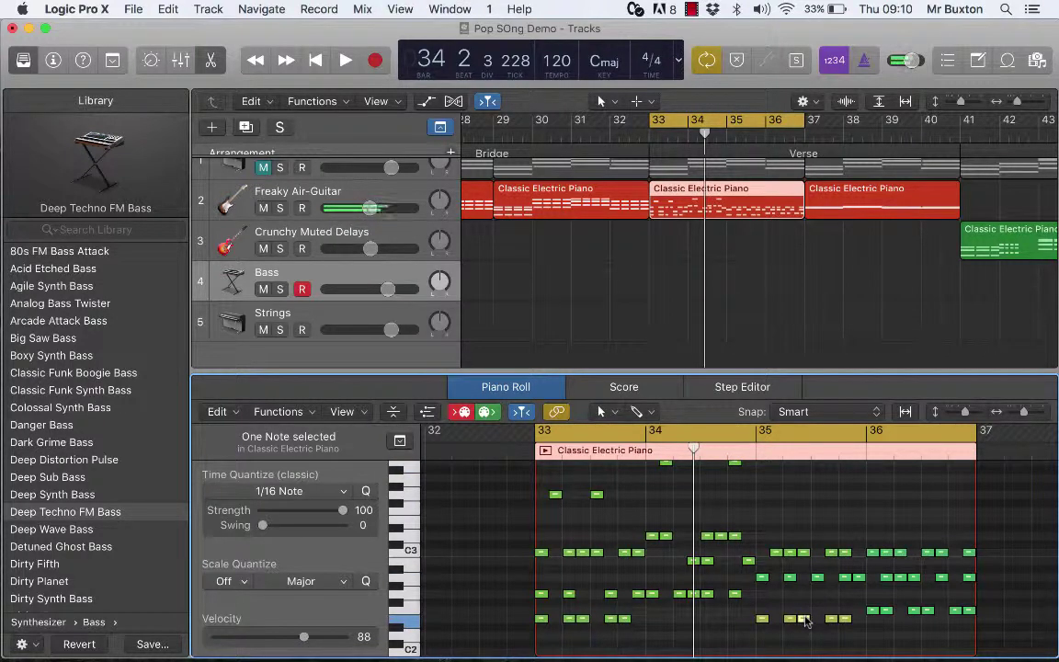
left_click_drag(803, 623, 805, 522)
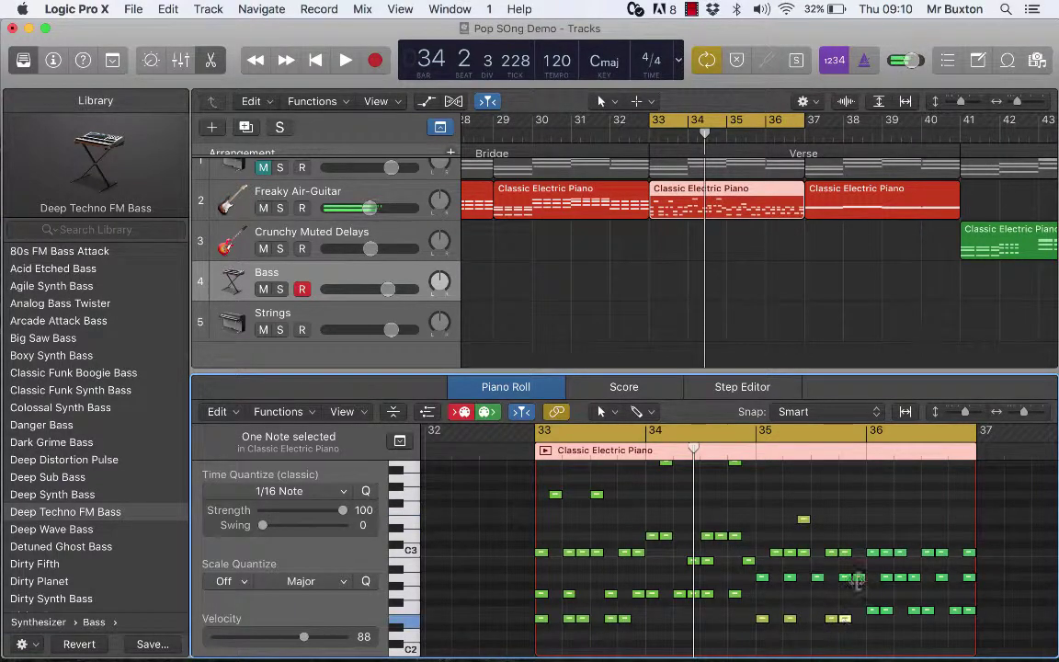
left_click(849, 586)
left_click(845, 580)
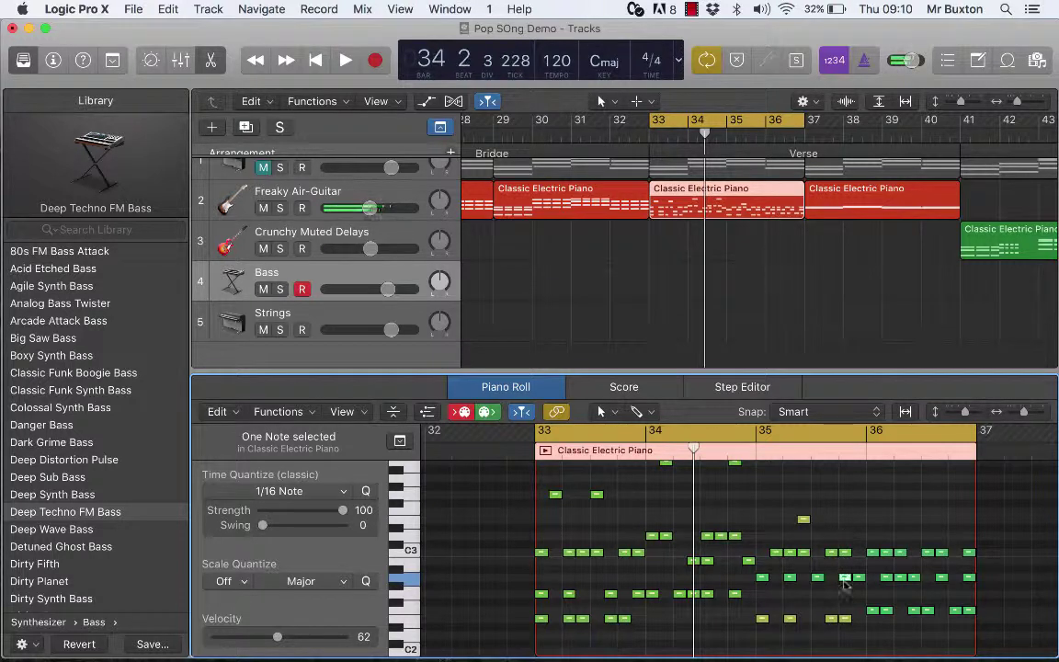
left_click_drag(845, 576, 846, 480)
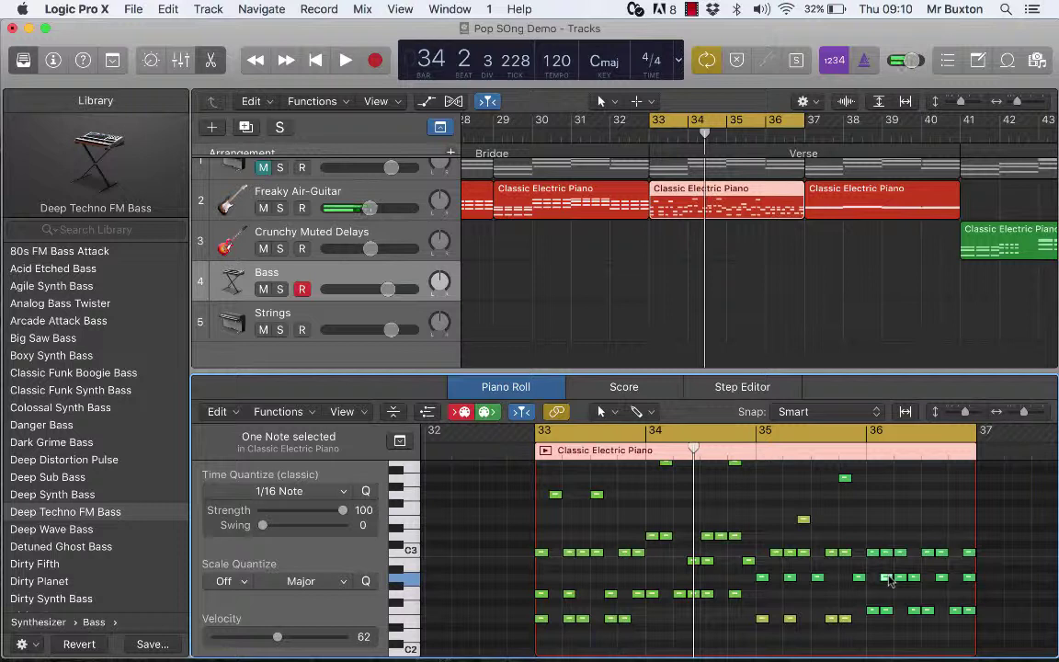
Step: In bar 36, raise the middle-row note on the 2nd eighth and the bottom-row note on the 7th eighth by one octave
left_click(888, 579)
left_click_drag(887, 565, 892, 490)
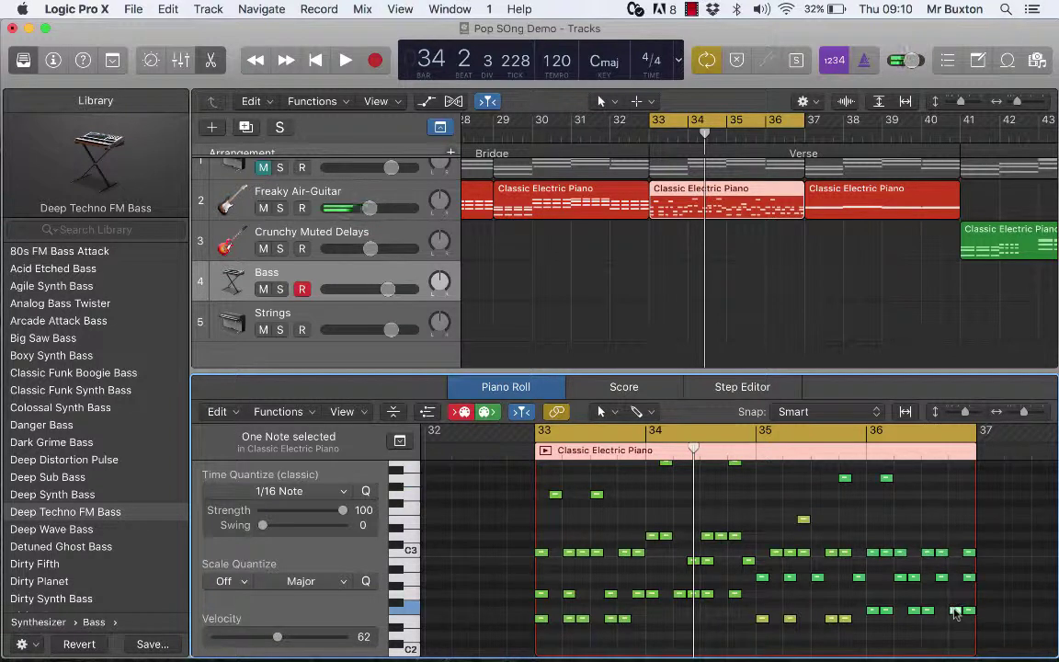
left_click_drag(955, 608, 956, 512)
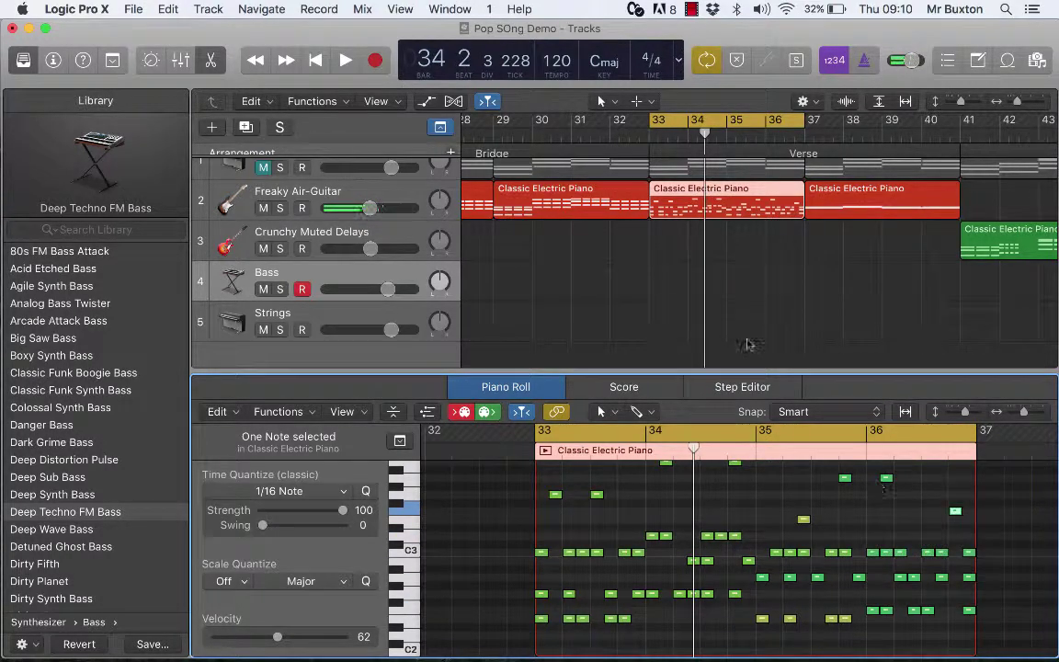
Step: Play back the edited guitar pattern from the start of bar 33 and stop playback
left_click(317, 60)
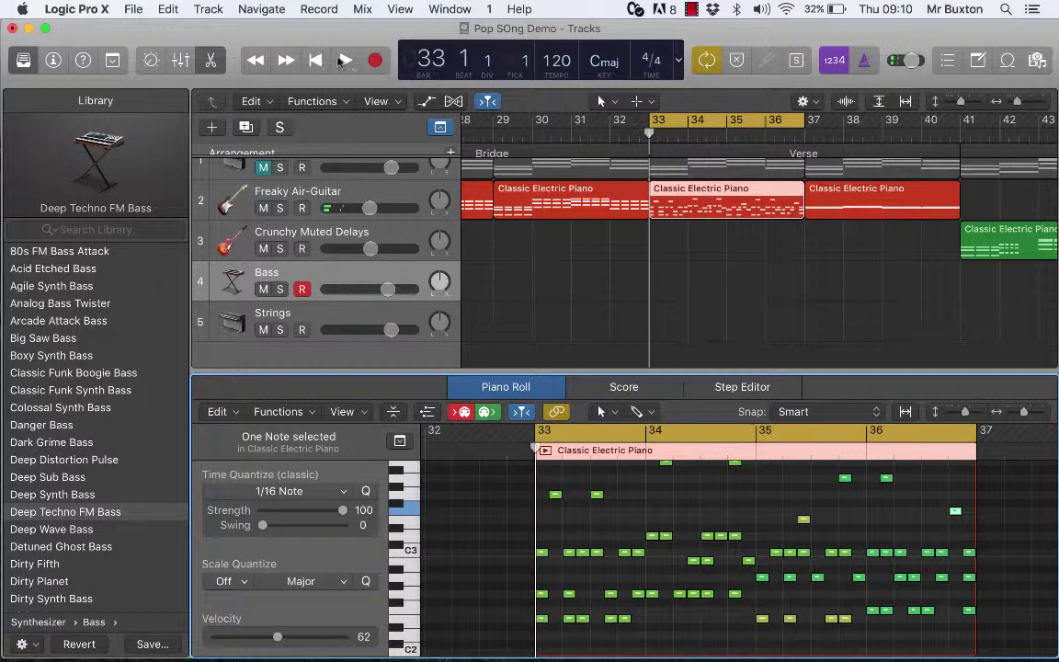
left_click(344, 59)
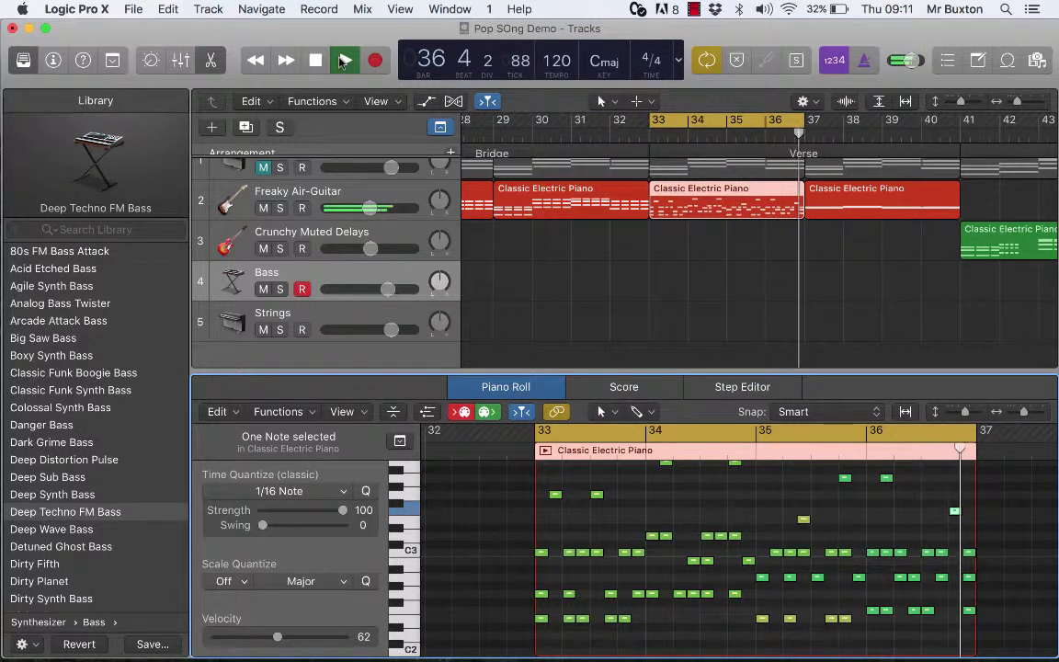
left_click(316, 61)
left_click(315, 61)
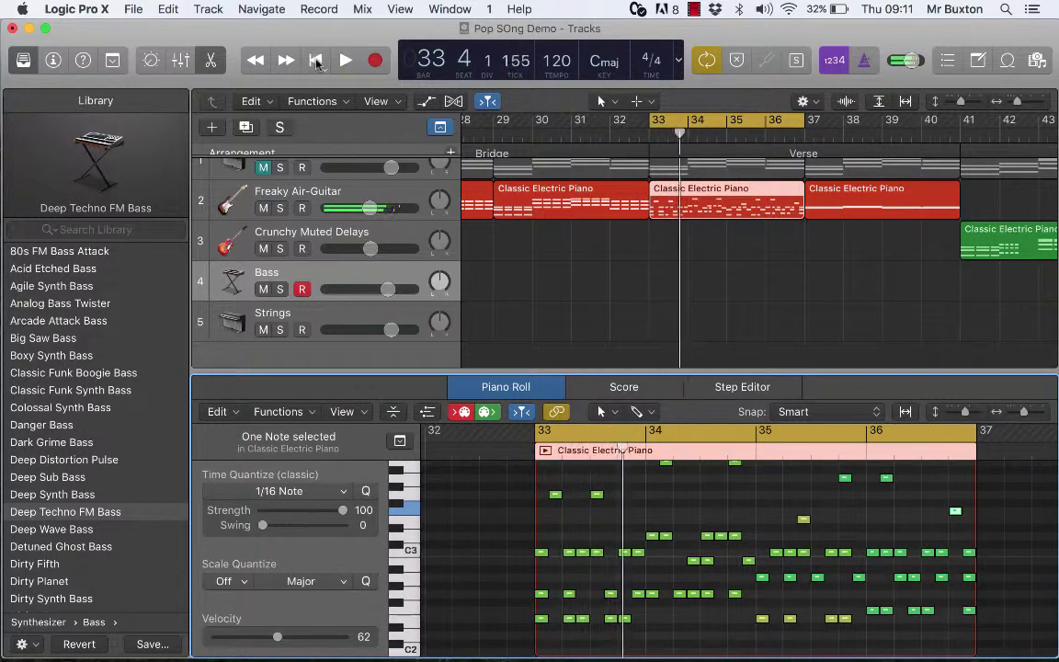
Step: Replace the guitar region at bars 37–41 by looping the edited bar 33 region up to bar 41, and turn off cycle mode
left_click(859, 214)
key("BackSpace")
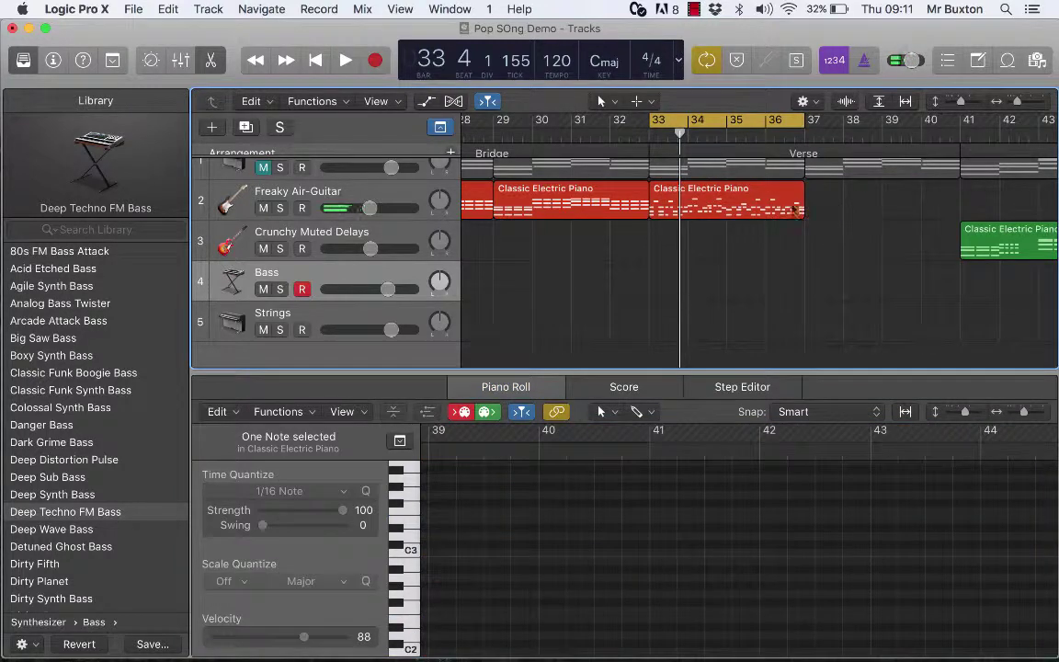
left_click(773, 201)
left_click_drag(803, 187, 958, 190)
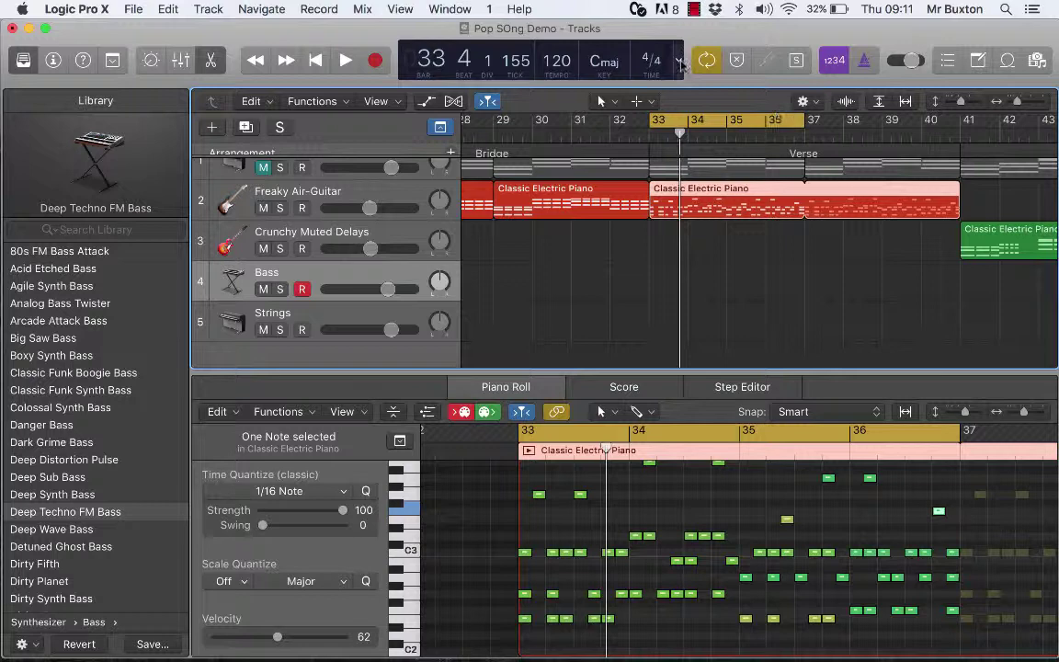
left_click(707, 59)
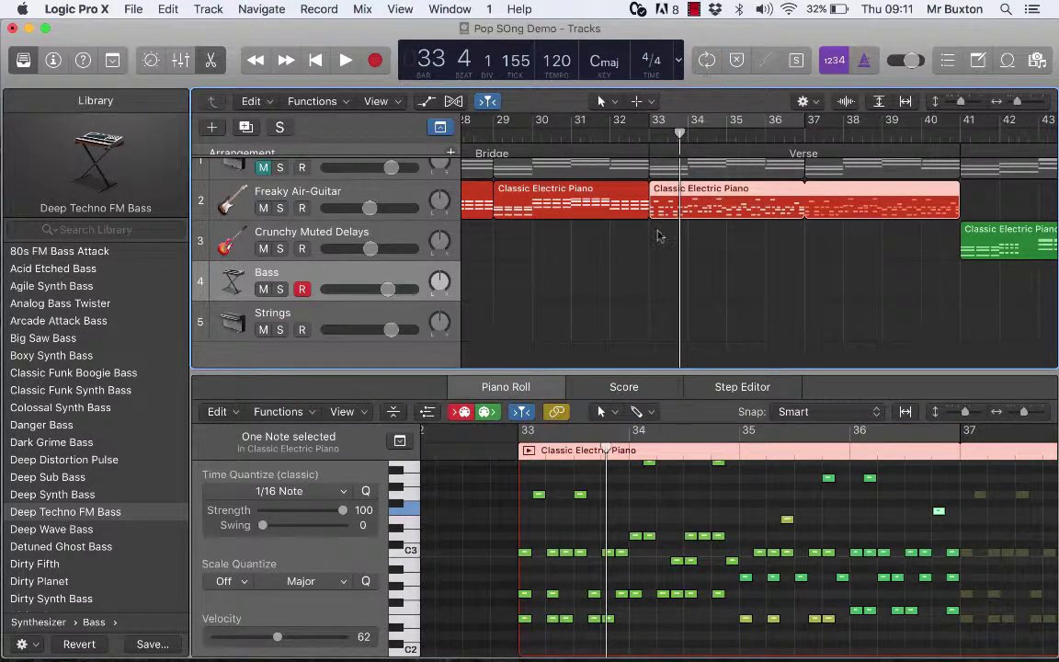
Step: Copy the two verse Bass regions at bars 9–17 to bars 25–33, and copy that pair again to bars 33–41
left_click(315, 60)
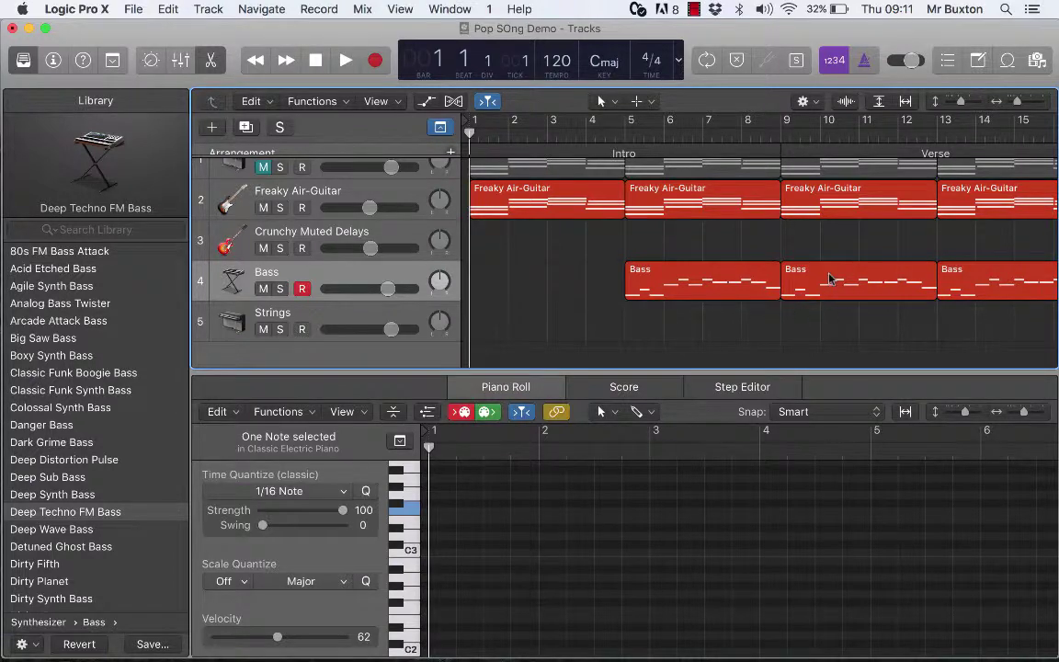
scroll(828, 278, "right", 10)
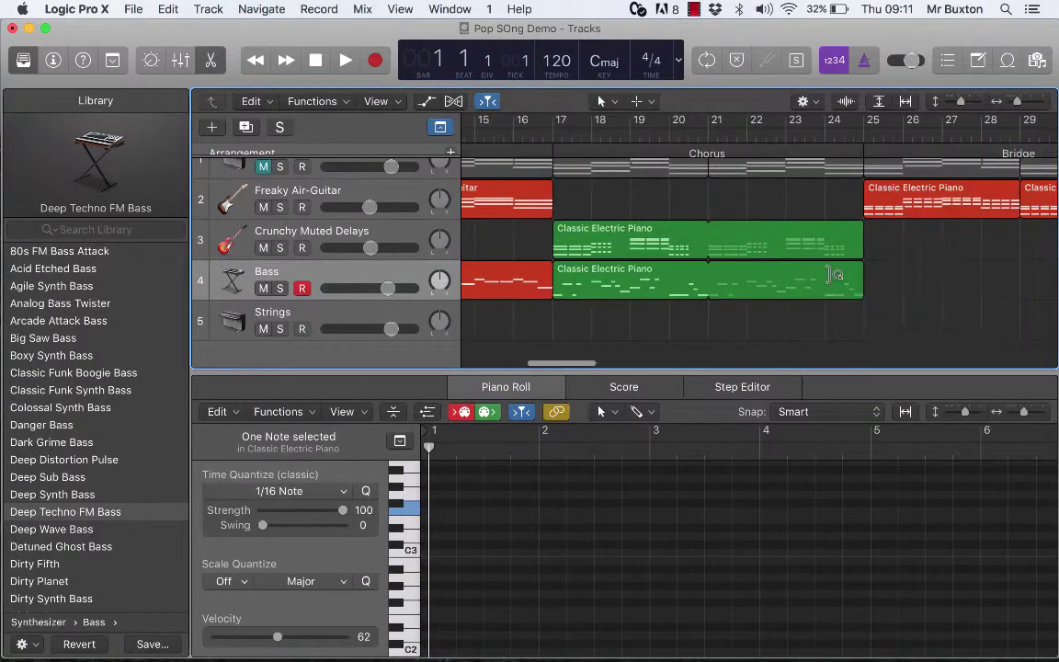
scroll(829, 274, "right", 2)
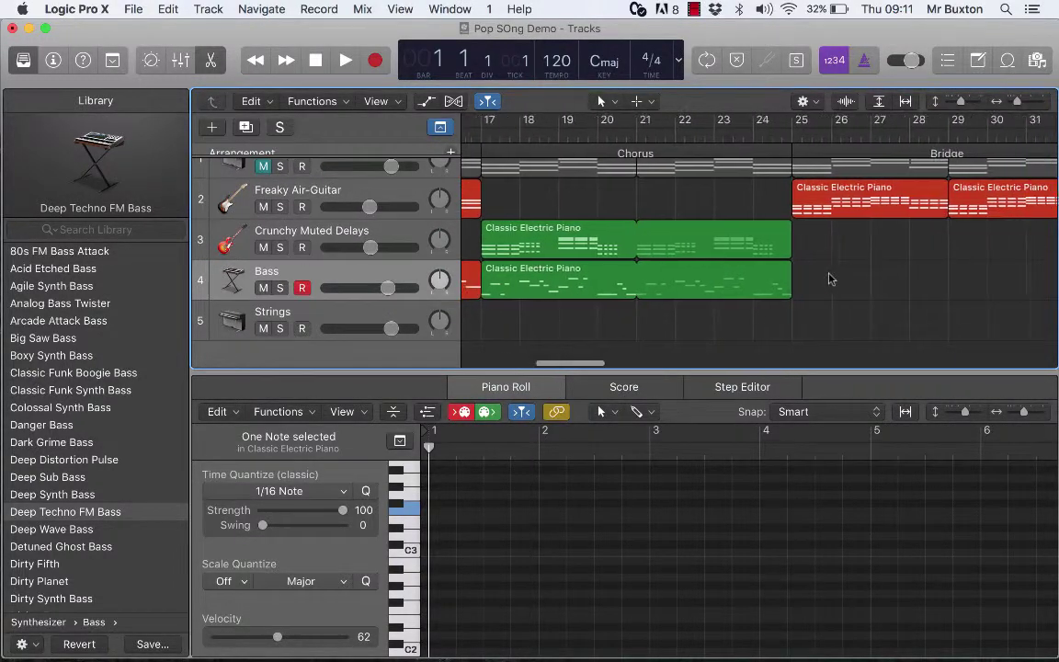
scroll(828, 274, "left", 5)
scroll(832, 277, "left", 3)
left_click(609, 294)
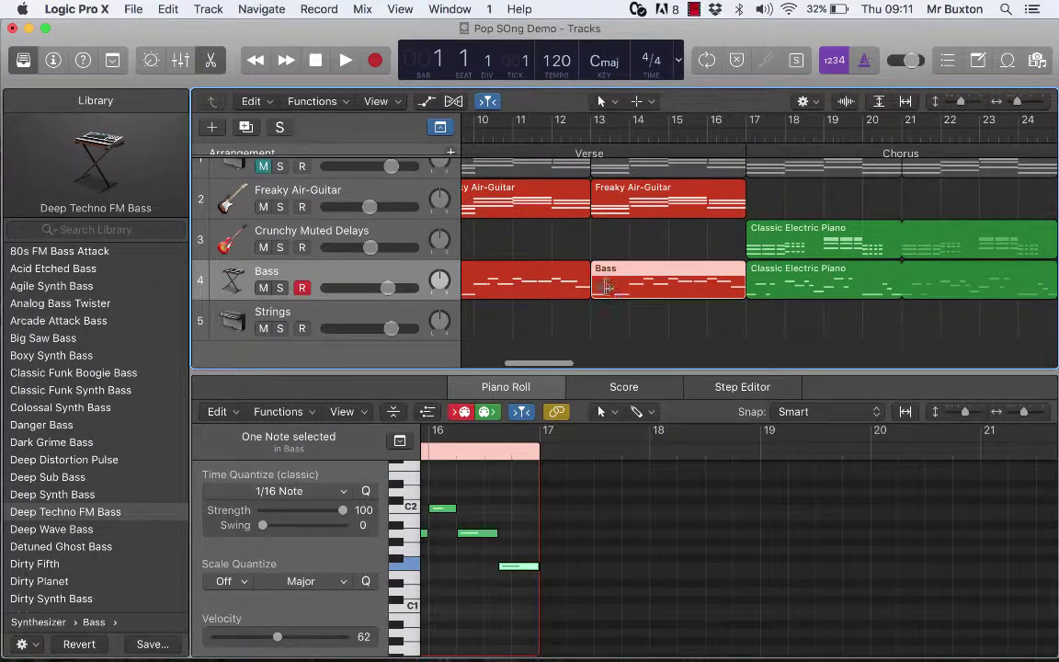
left_click(524, 288, "shift")
left_click_drag(500, 286, 950, 296, "alt")
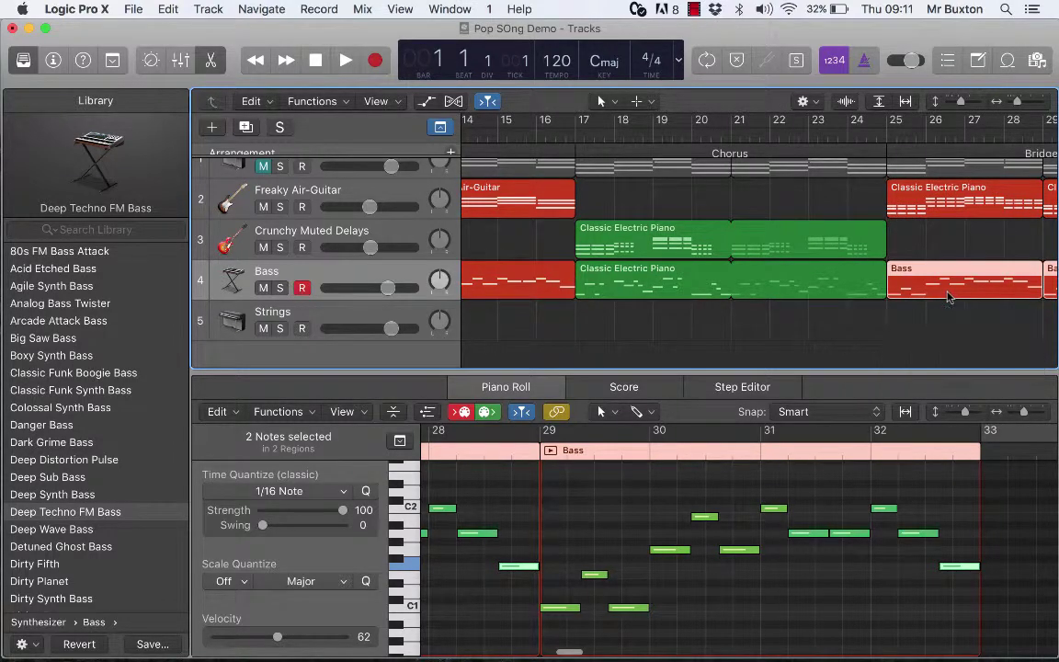
scroll(950, 296, "right", 10)
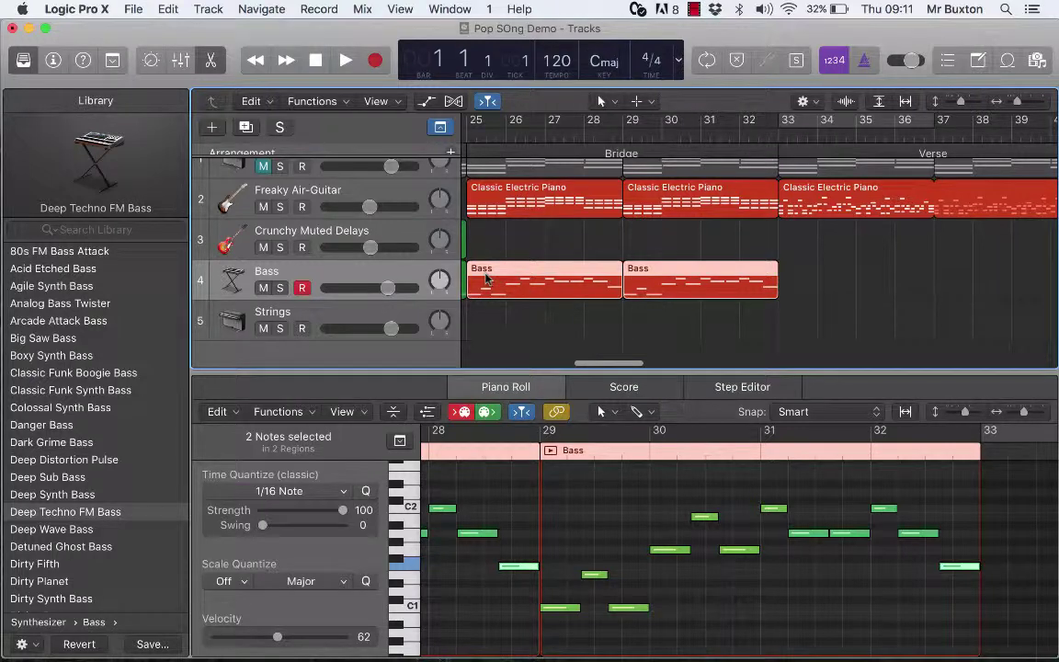
left_click_drag(483, 278, 796, 290, "alt")
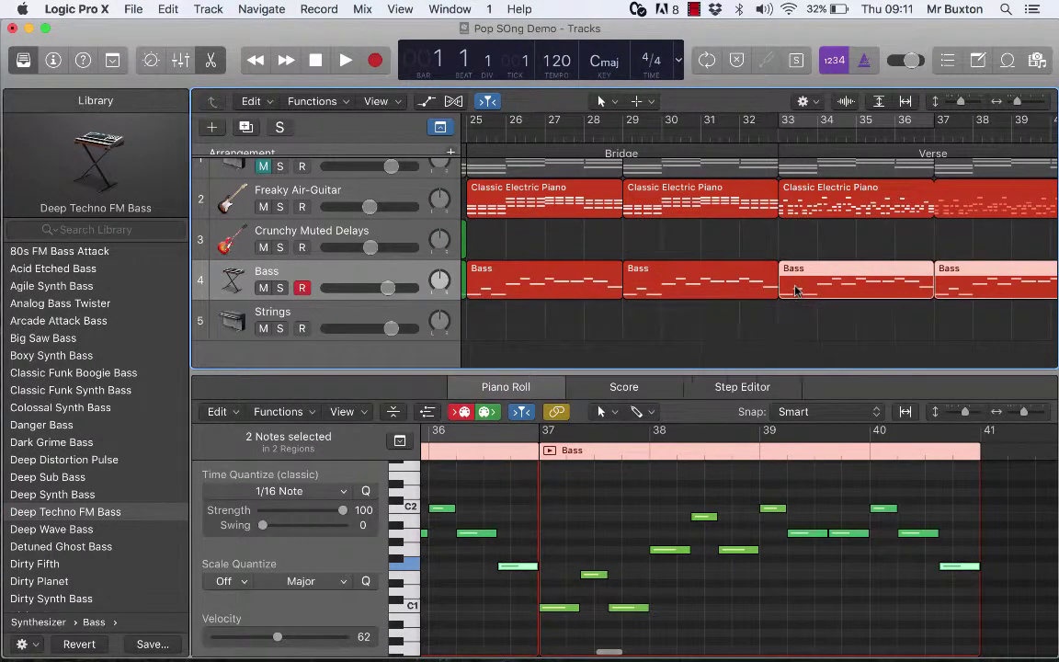
Step: In the bridge Bass region, delete bar 25's second and third notes and lengthen its first C1 note to fill the bar
left_click(517, 292)
left_click(659, 287, "shift")
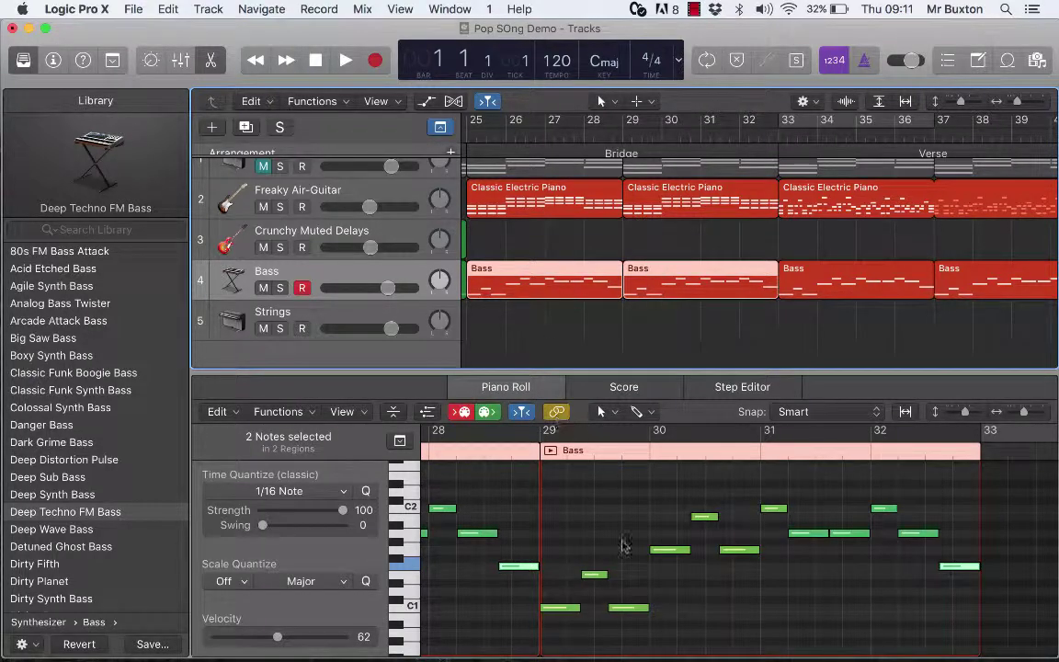
scroll(623, 545, "left", 10)
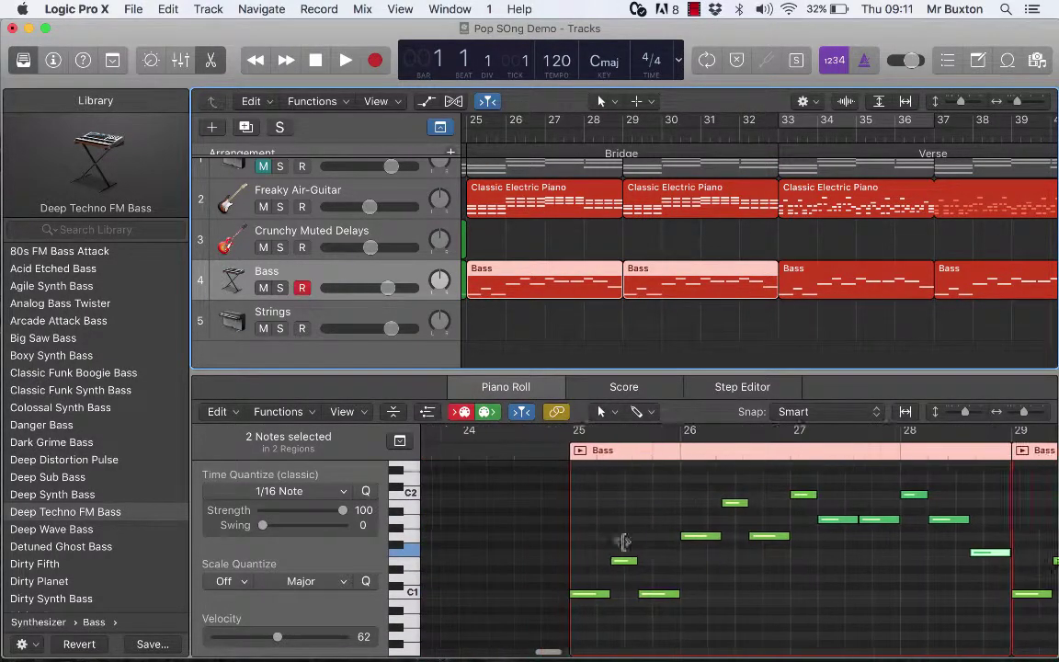
scroll(623, 542, "right", 2)
left_click(599, 562)
key("Delete")
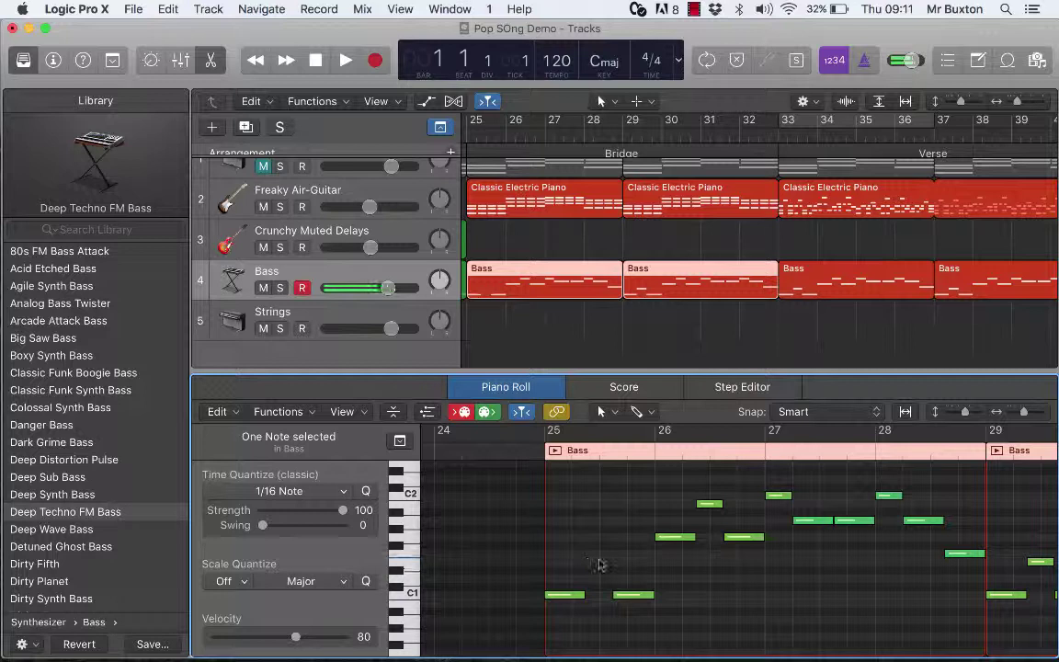
left_click(638, 598)
key("Delete")
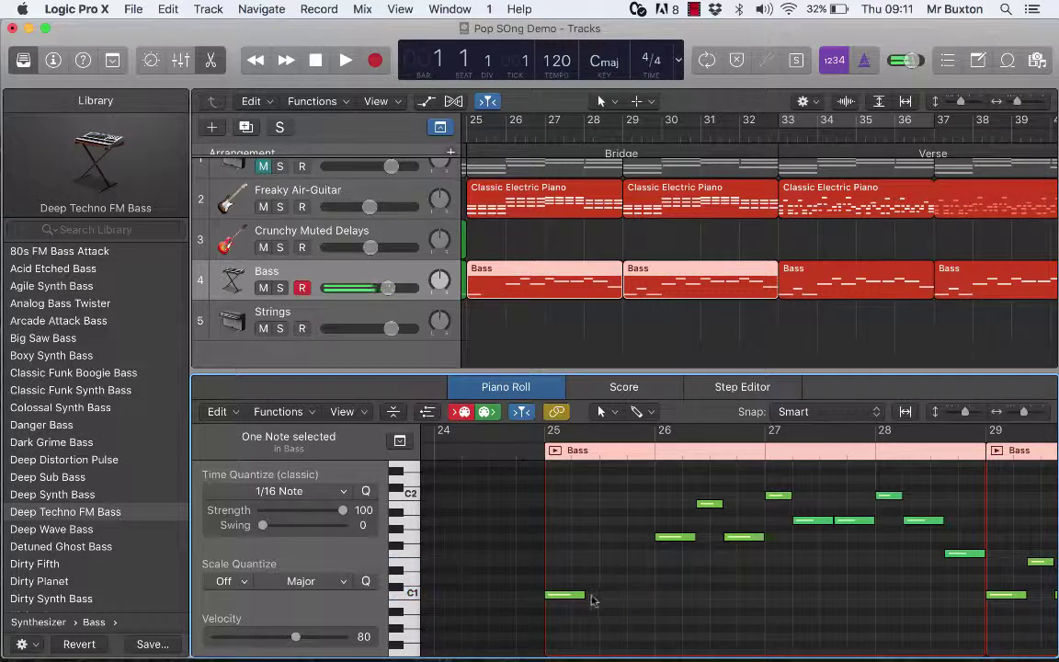
left_click_drag(582, 596, 653, 596)
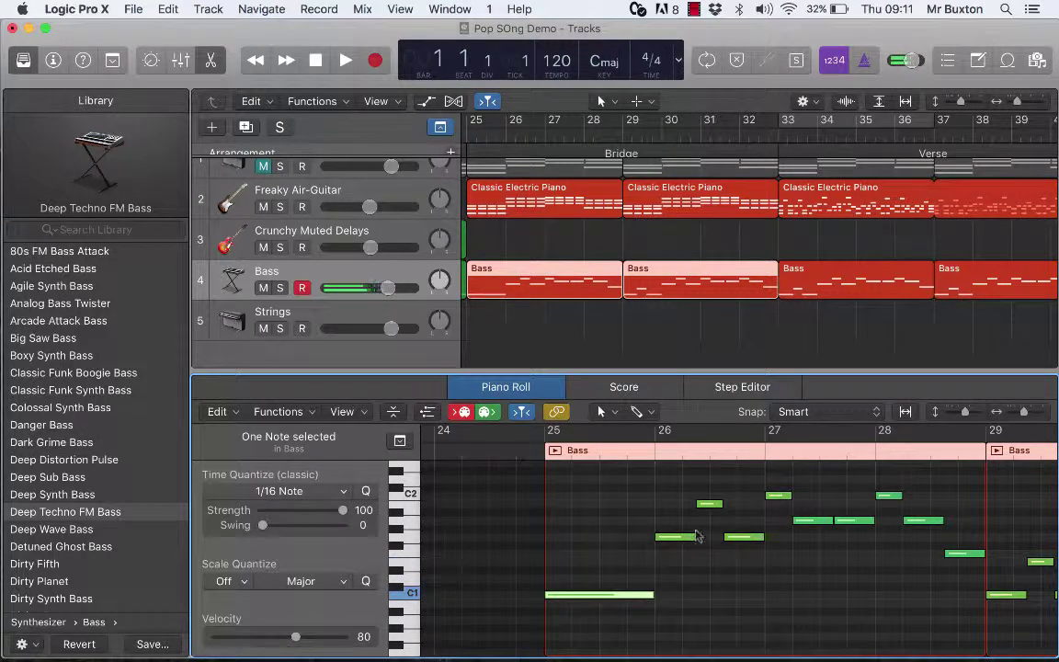
Step: In bar 26 of the bridge bass, delete the second and third notes and lengthen the first G1 note to one full bar
left_click(706, 505)
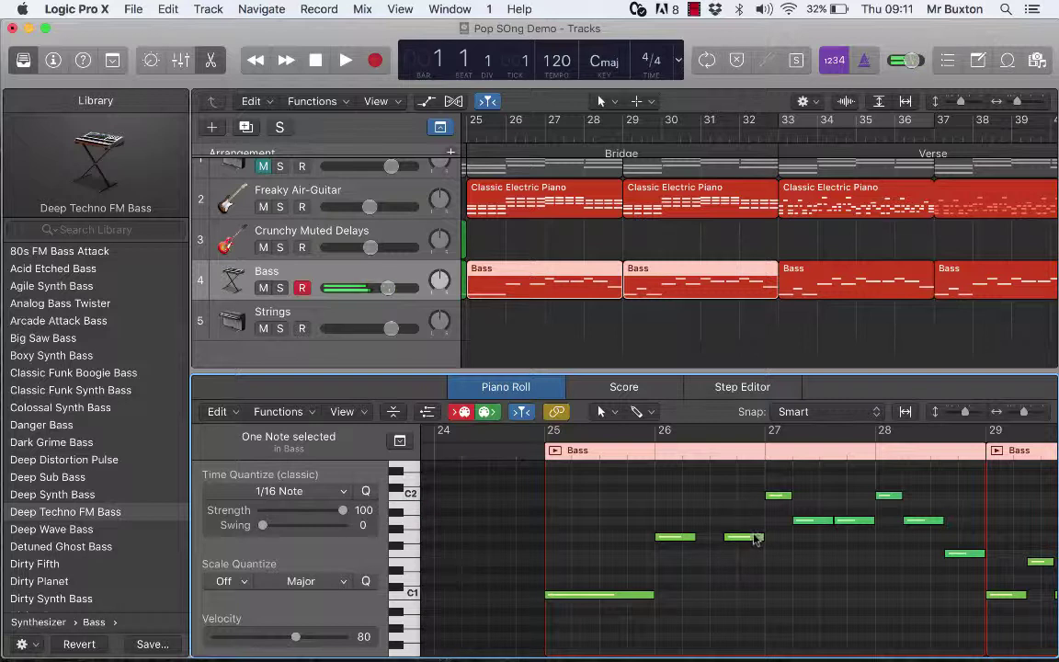
key("Delete")
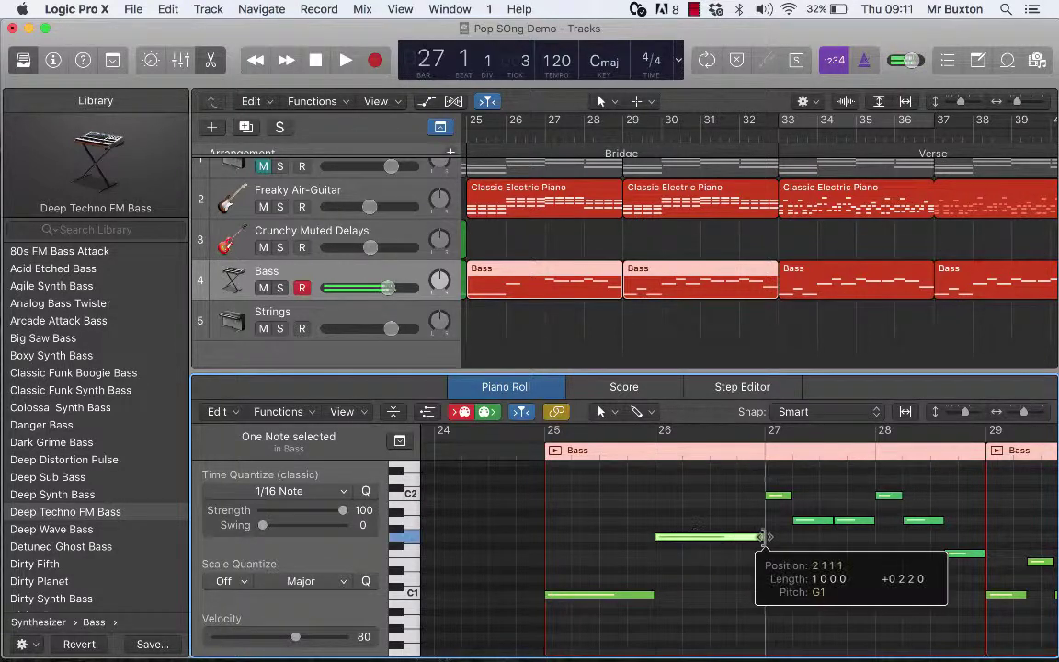